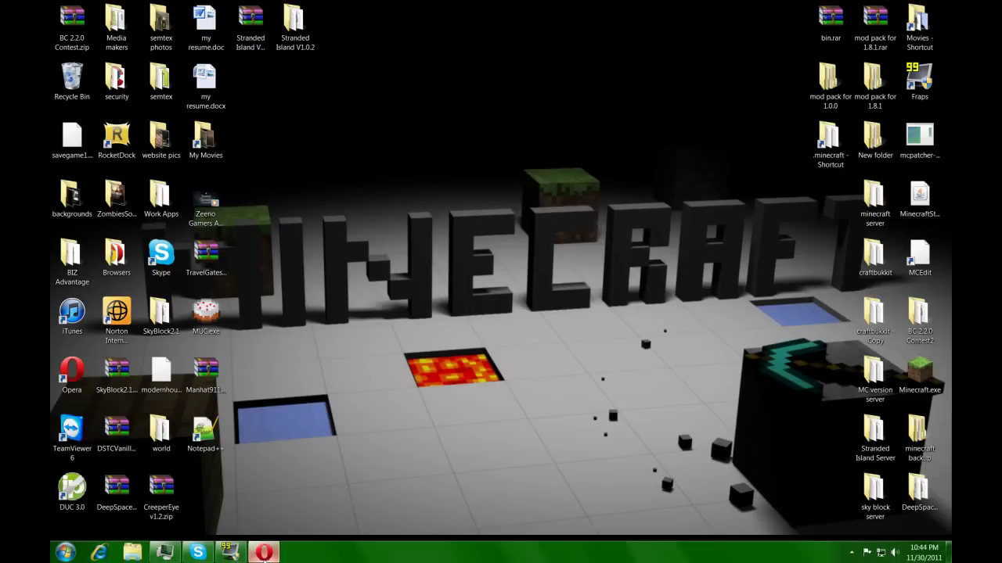
View the YouTube channel page, the BuildCraft Facebook page and The Zeeno Gamers channel in the browser, and return to the desktop.
left_click(264, 552)
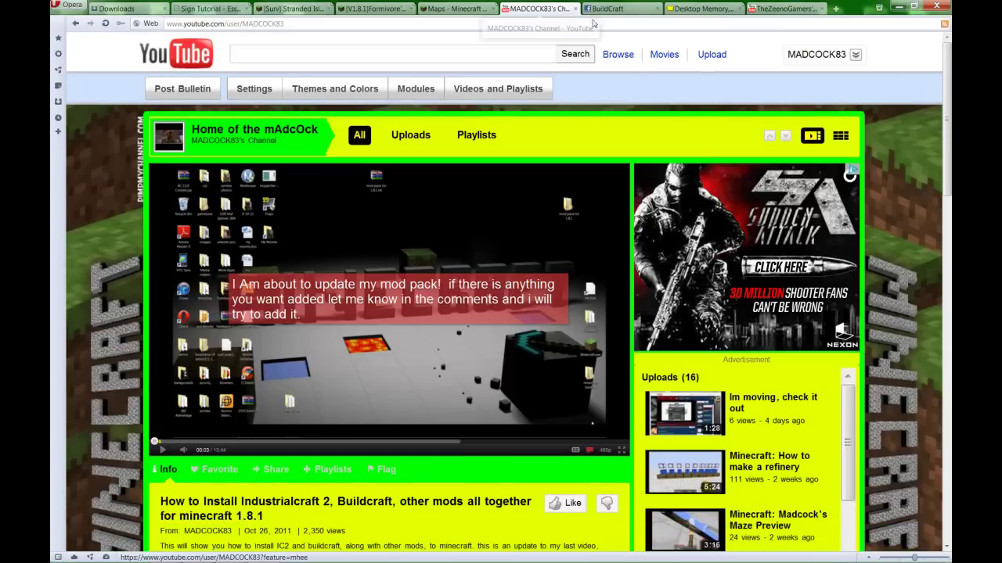
left_click(615, 9)
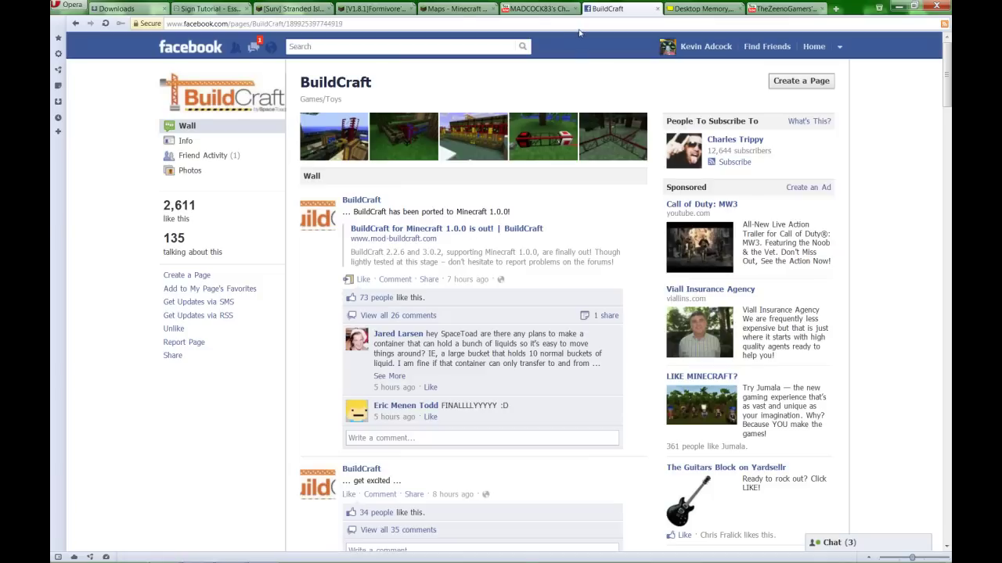
left_click(556, 7)
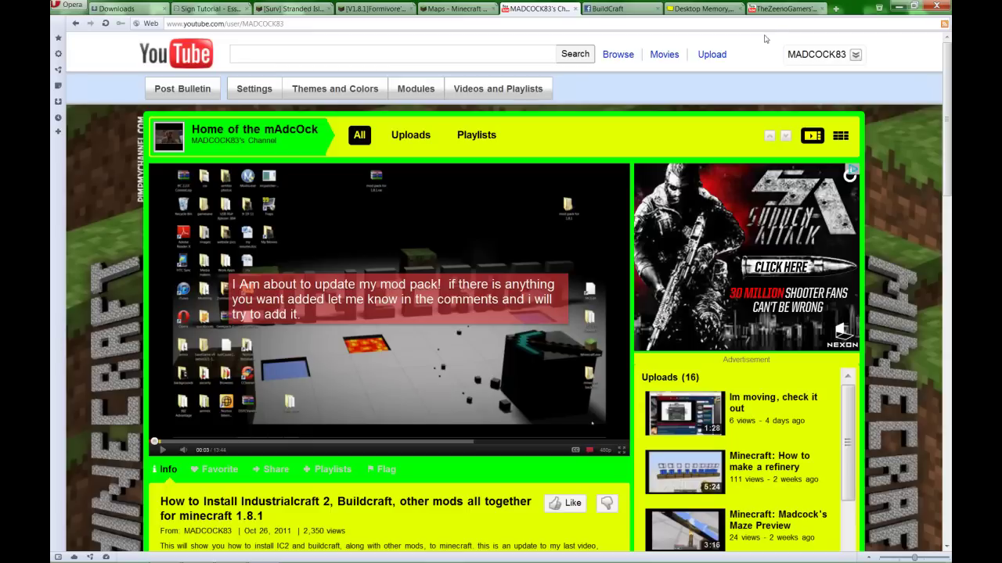
left_click(781, 8)
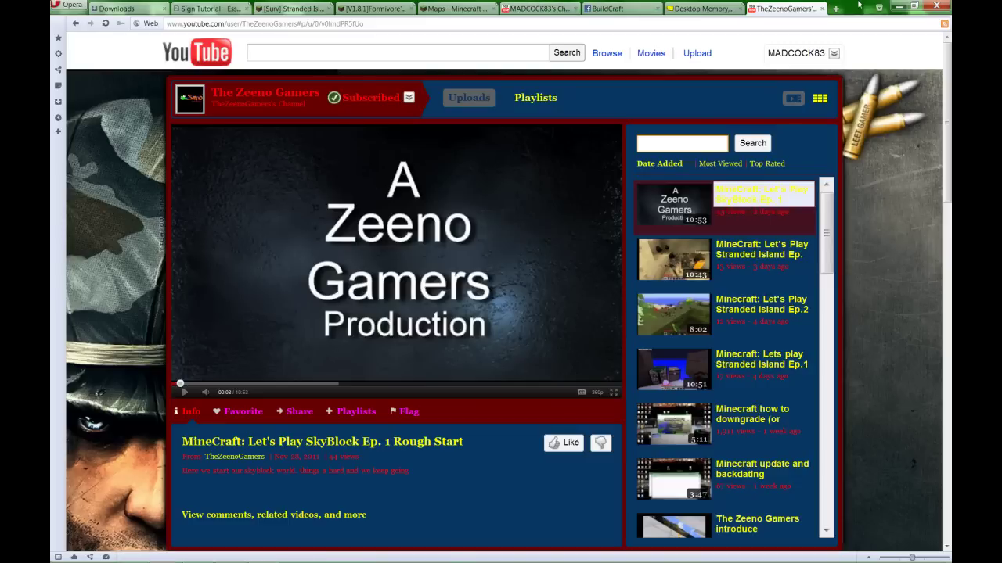
left_click(900, 6)
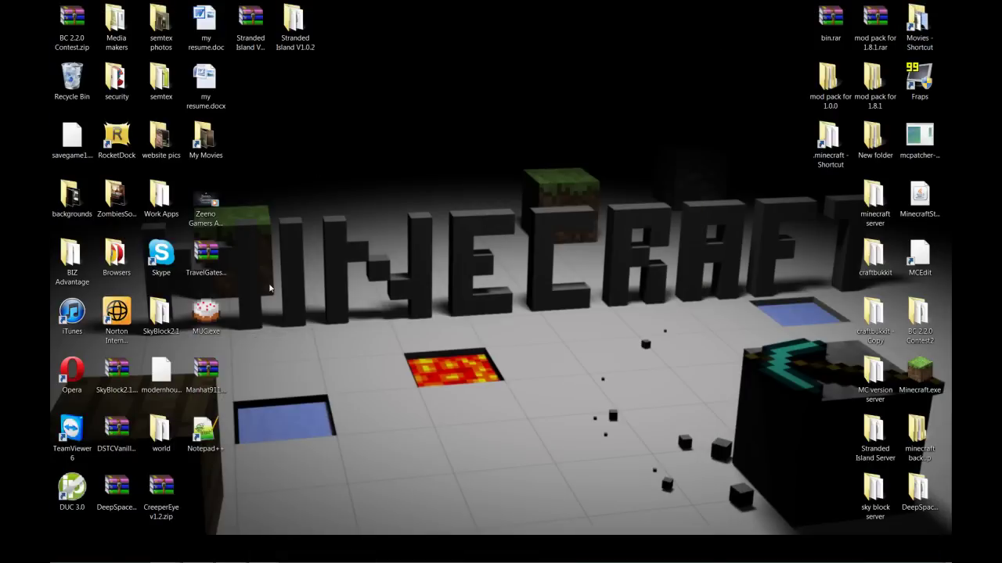
Force a game update in the Minecraft launcher, log in with the saved account, and close the game once it loads.
left_click(920, 374)
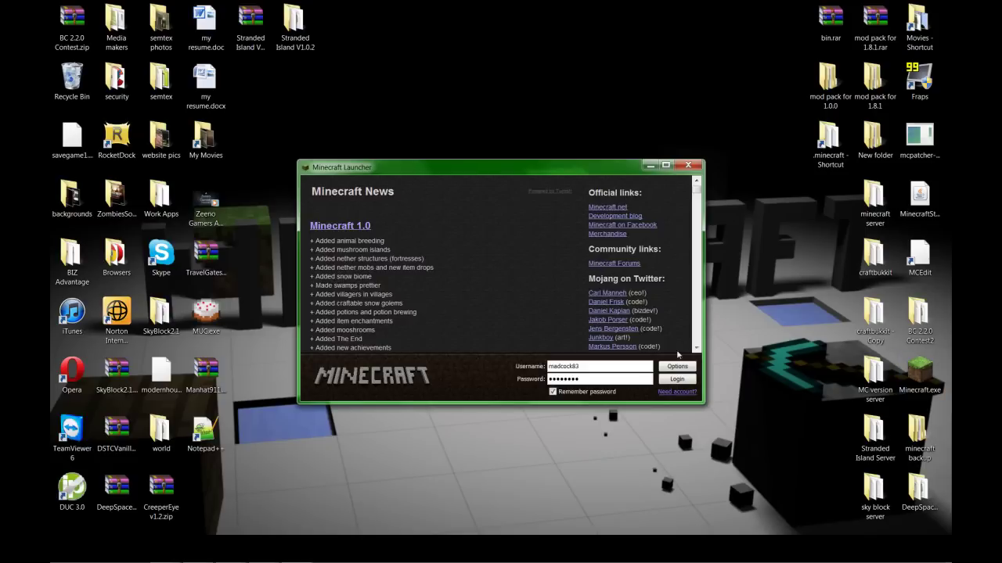
left_click(677, 367)
left_click(558, 280)
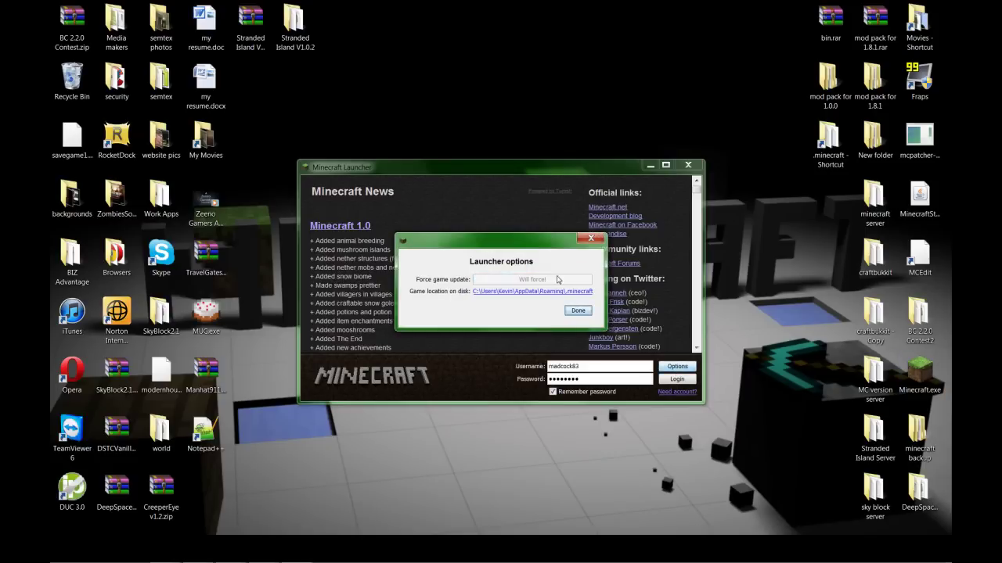
left_click(578, 311)
left_click(678, 380)
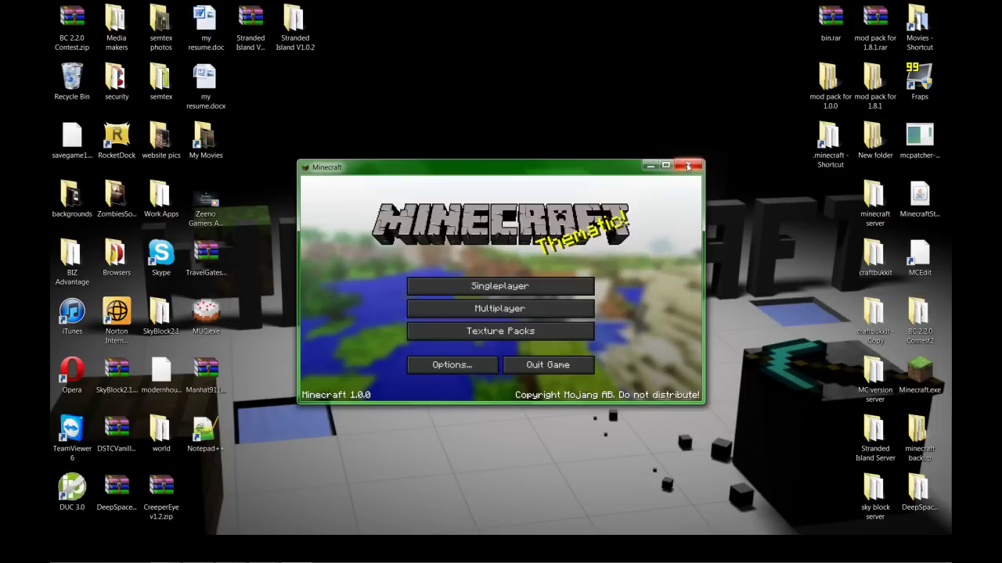
left_click(688, 166)
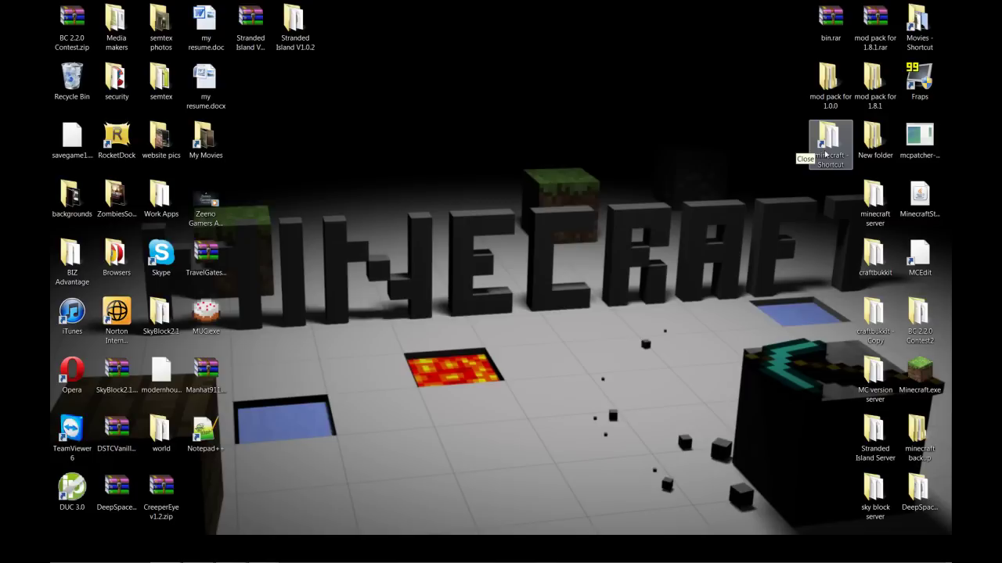
Open the .minecraft folder from its desktop shortcut and go to the %appdata% location.
double_click(825, 152)
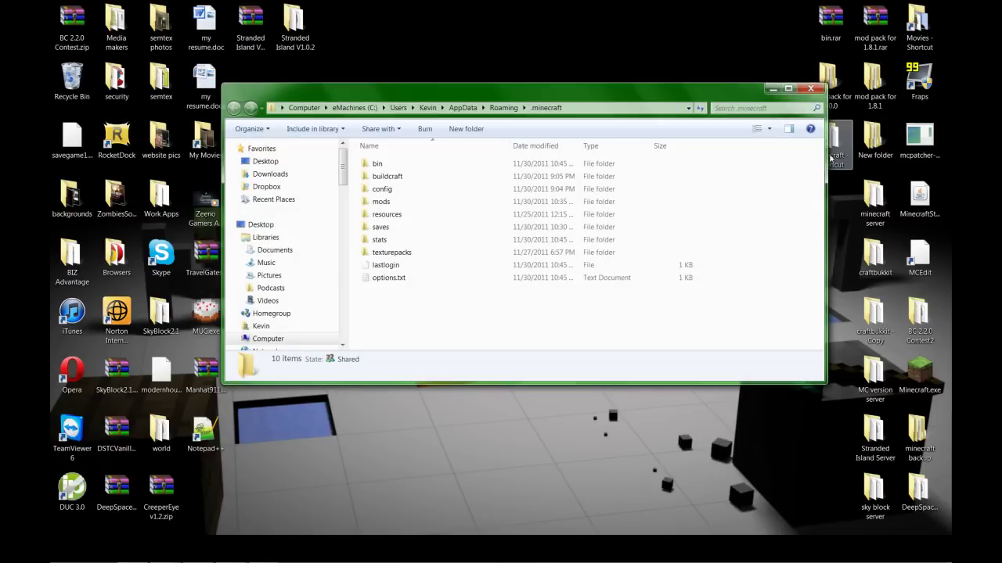
left_click(667, 107)
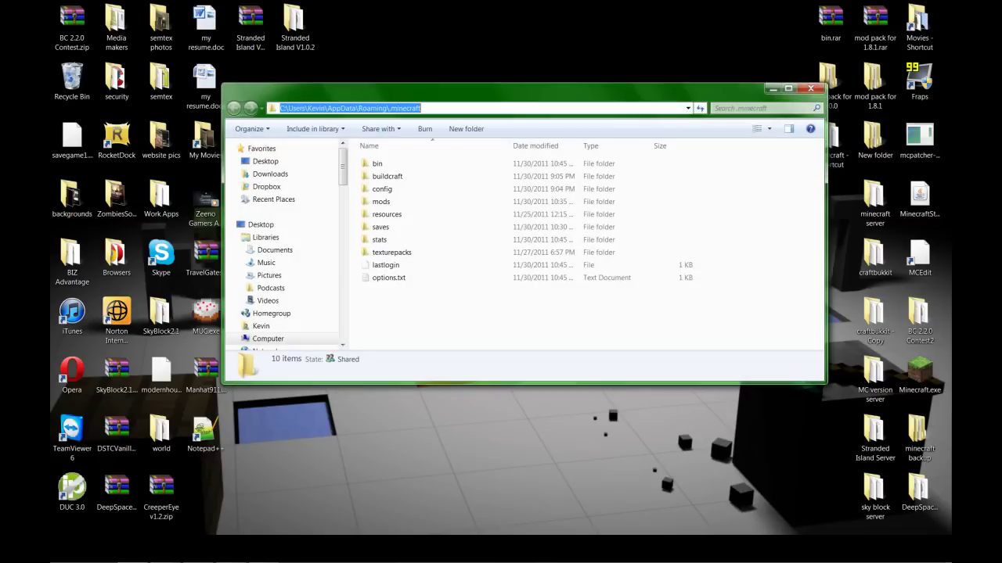
type("%appdata%")
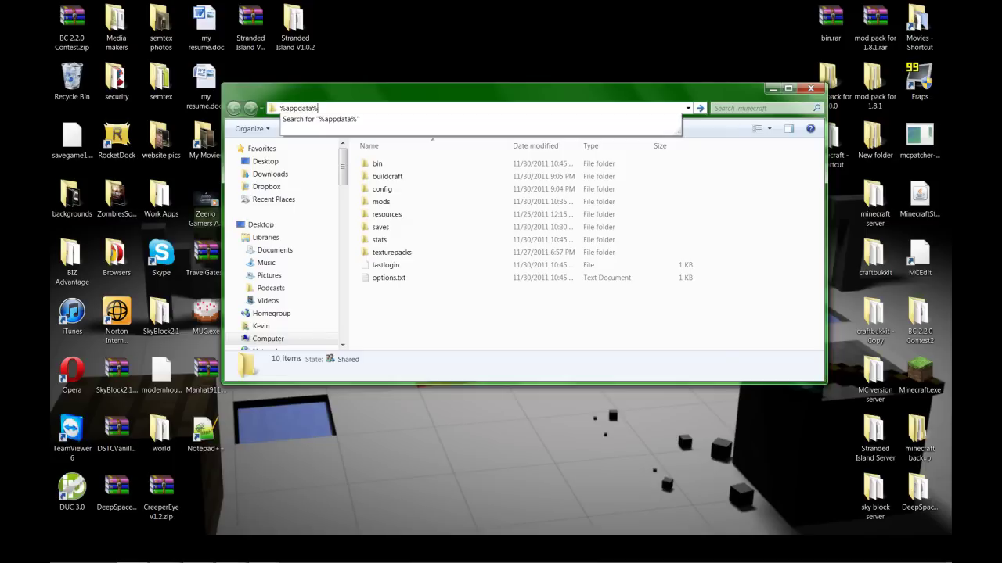
key("Return")
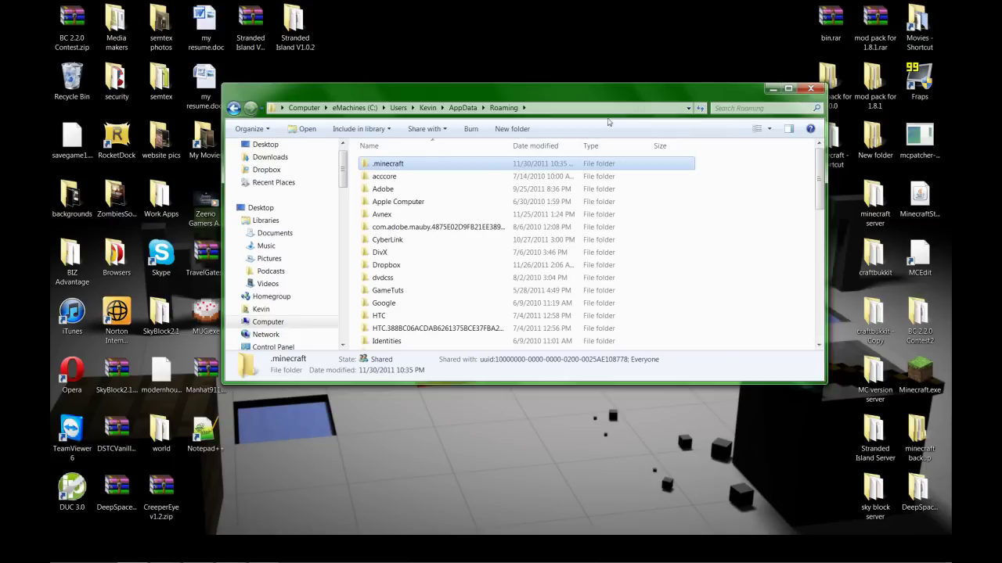
Create a shortcut to the .minecraft folder, discard it in the Recycle Bin, and close the folder window.
mouse_move(68, 551)
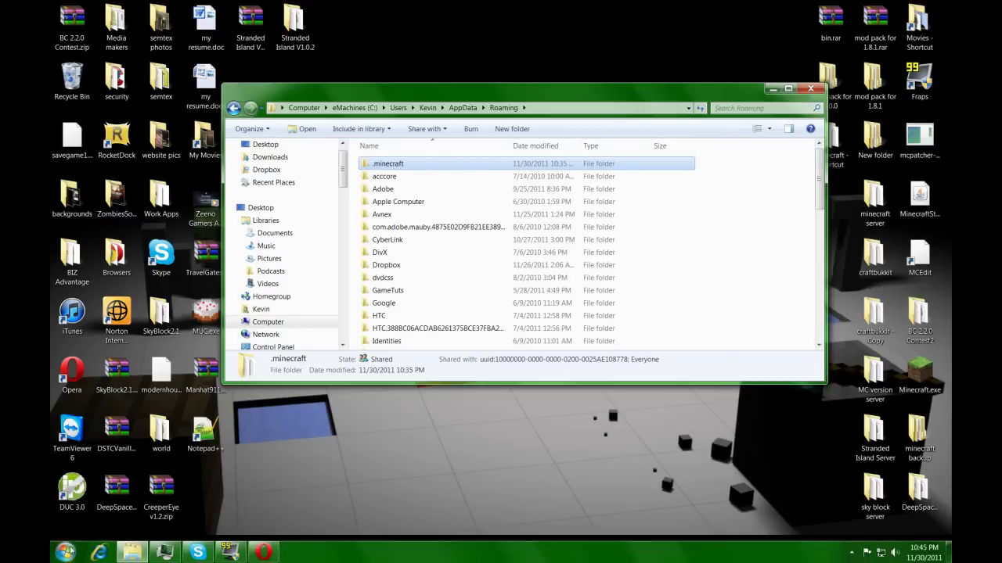
right_click(399, 166)
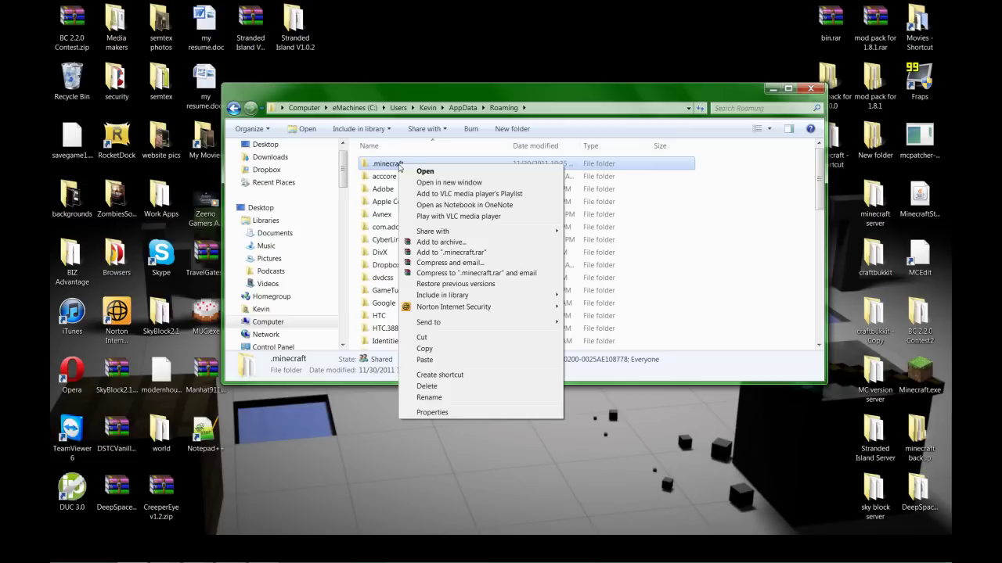
left_click(437, 375)
left_click_drag(417, 348, 71, 91)
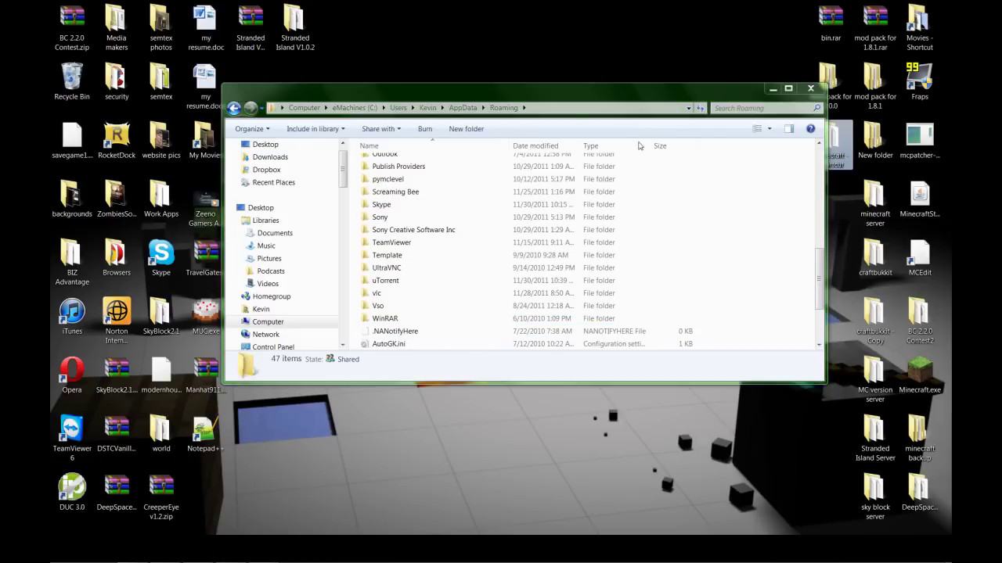
left_click(811, 88)
Go to the bin folder inside .minecraft and open minecraft.jar with WinRAR.
double_click(828, 134)
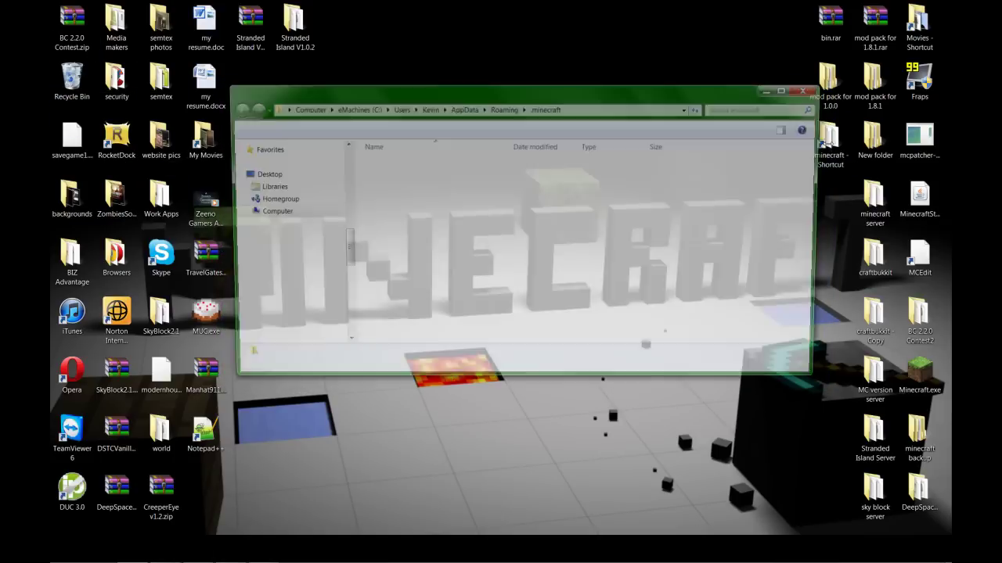
double_click(379, 164)
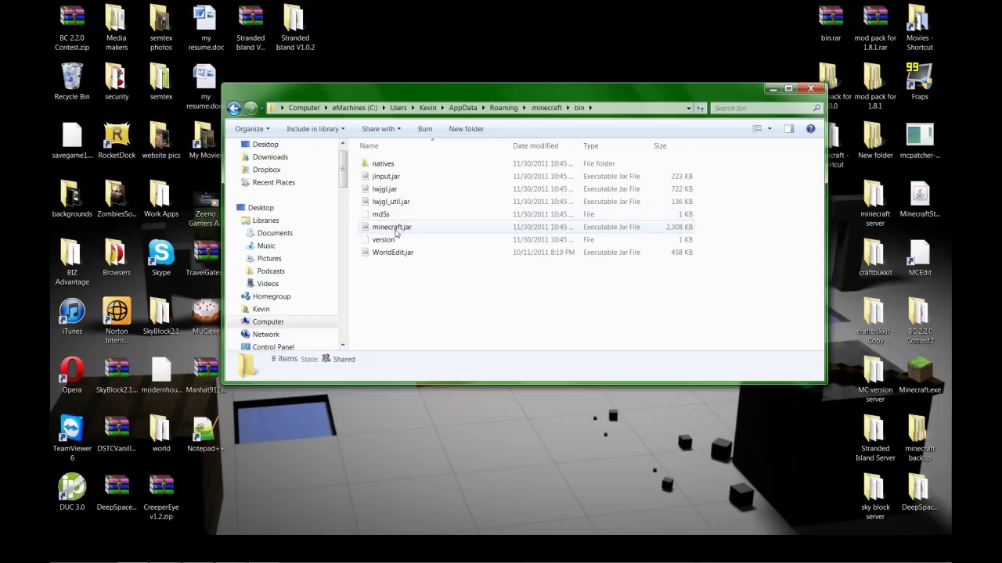
right_click(396, 231)
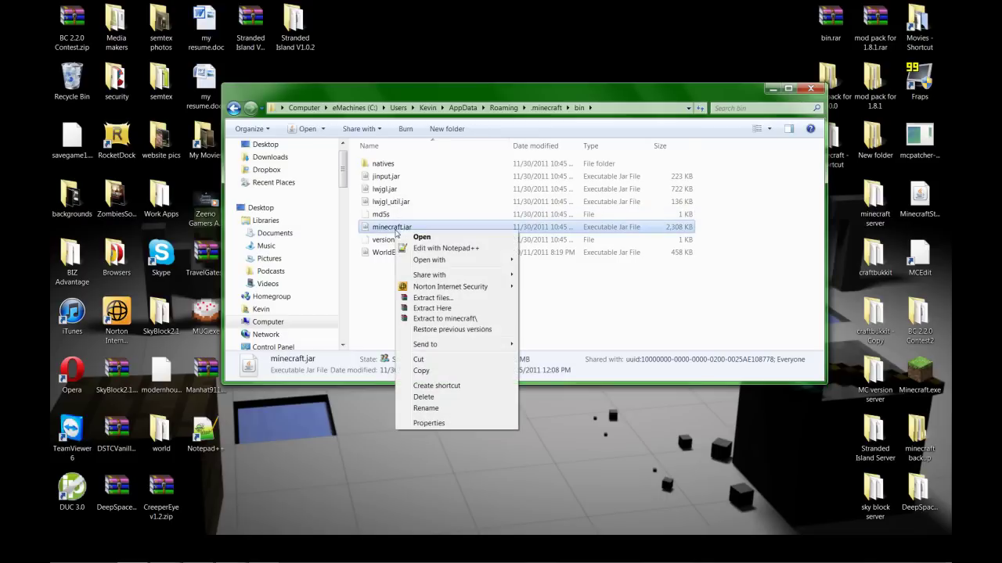
mouse_move(509, 263)
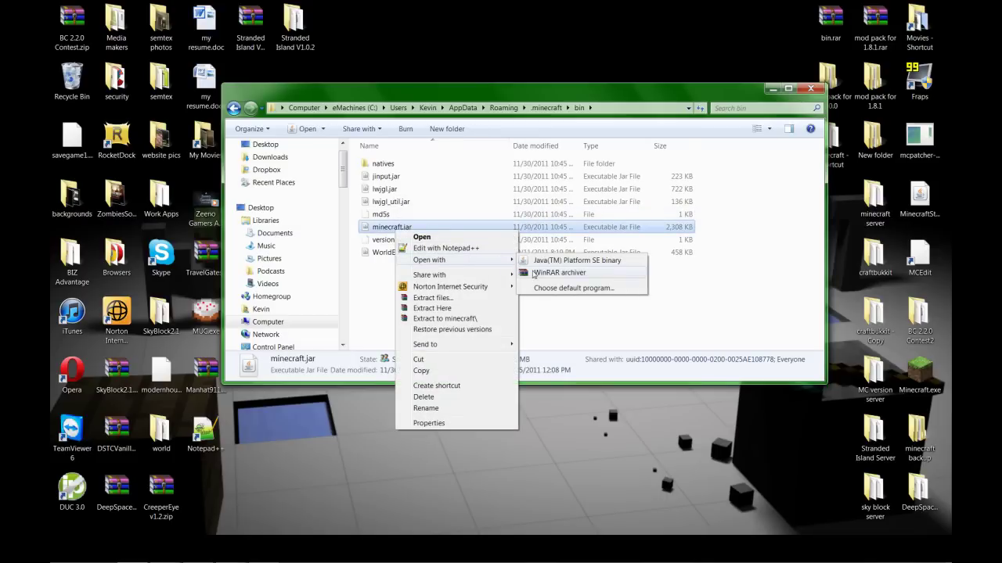
left_click(577, 260)
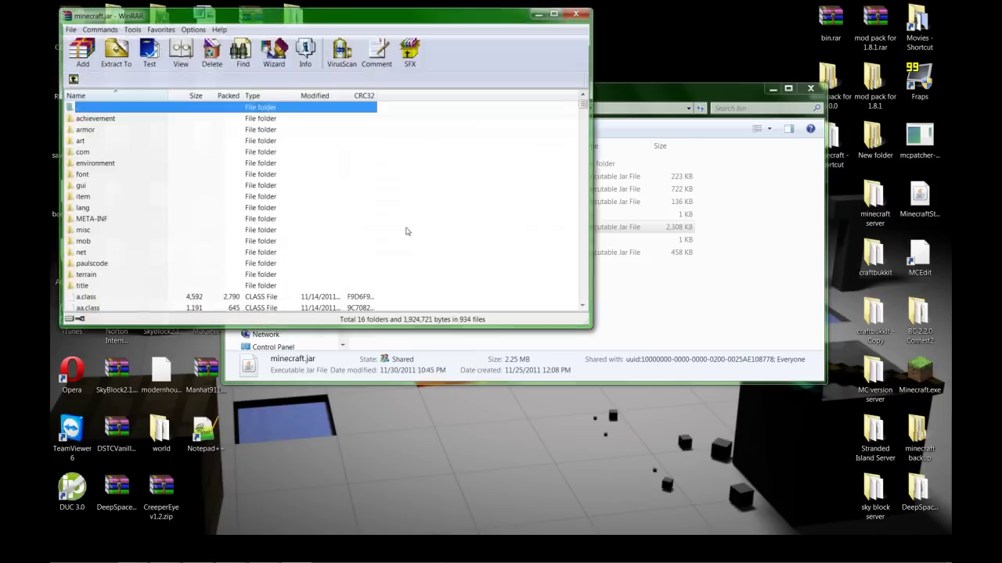
Delete the META-INF folder from the minecraft.jar archive.
left_click(89, 220)
right_click(88, 220)
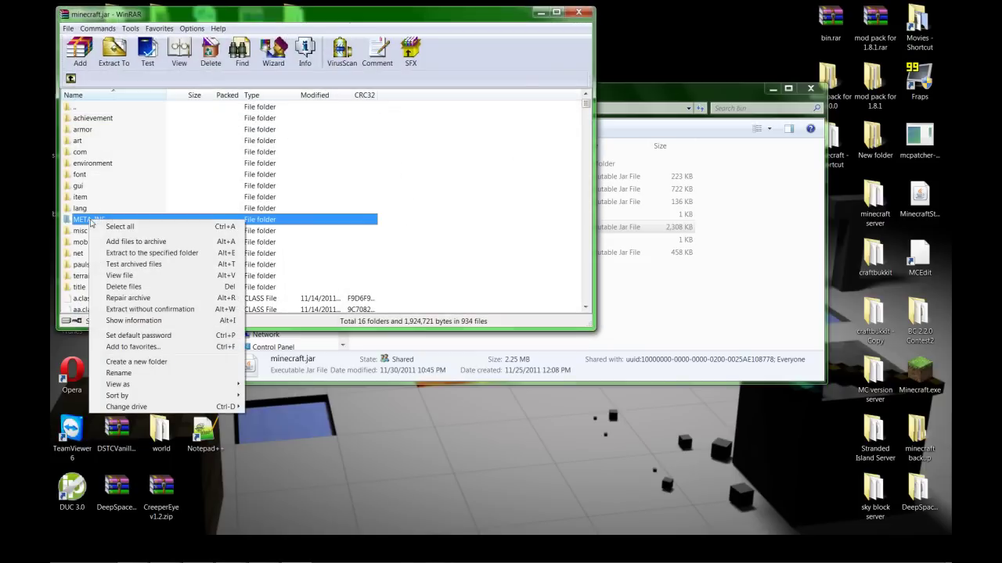
left_click(133, 288)
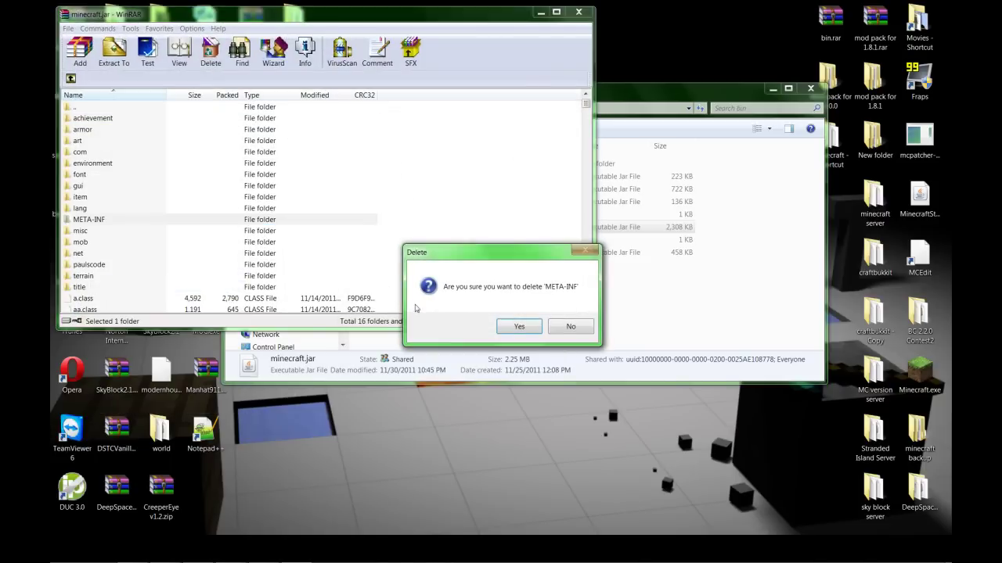
left_click(515, 328)
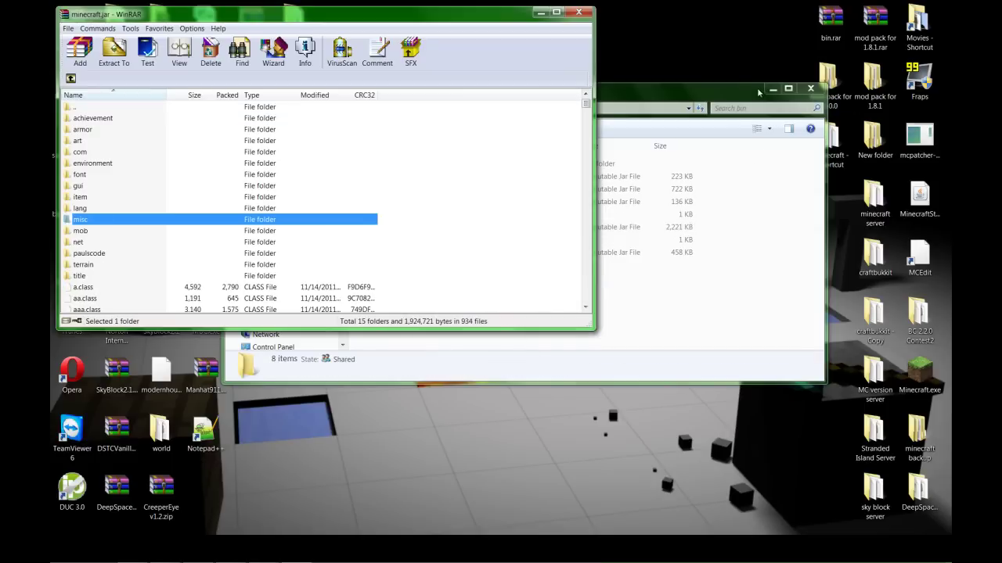
Open the "mod pack for 1.0.0" folder and arrange the folder windows so the minecraft.jar archive stays visible.
left_click_drag(735, 97, 616, 268)
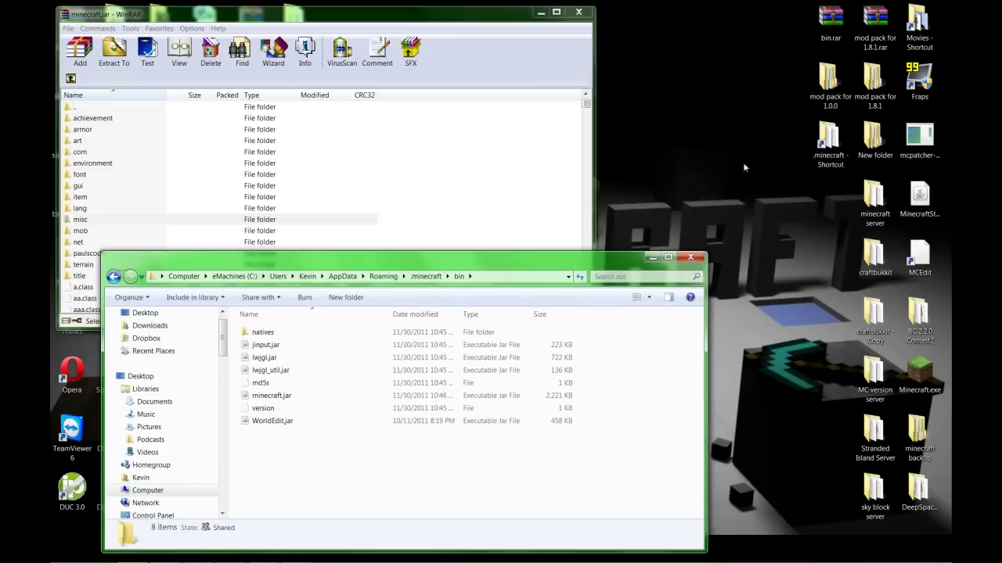
double_click(836, 86)
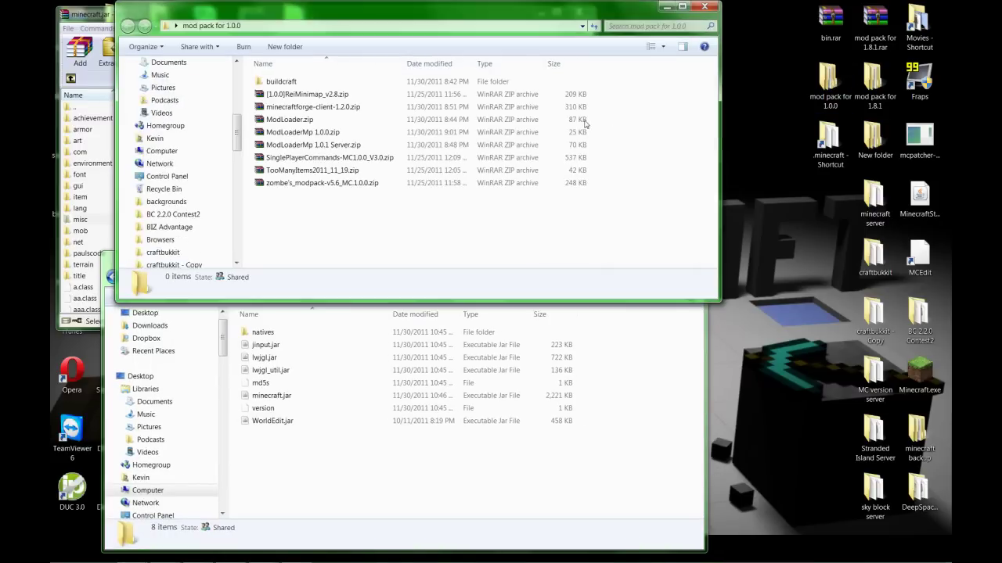
left_click_drag(419, 20, 608, 168)
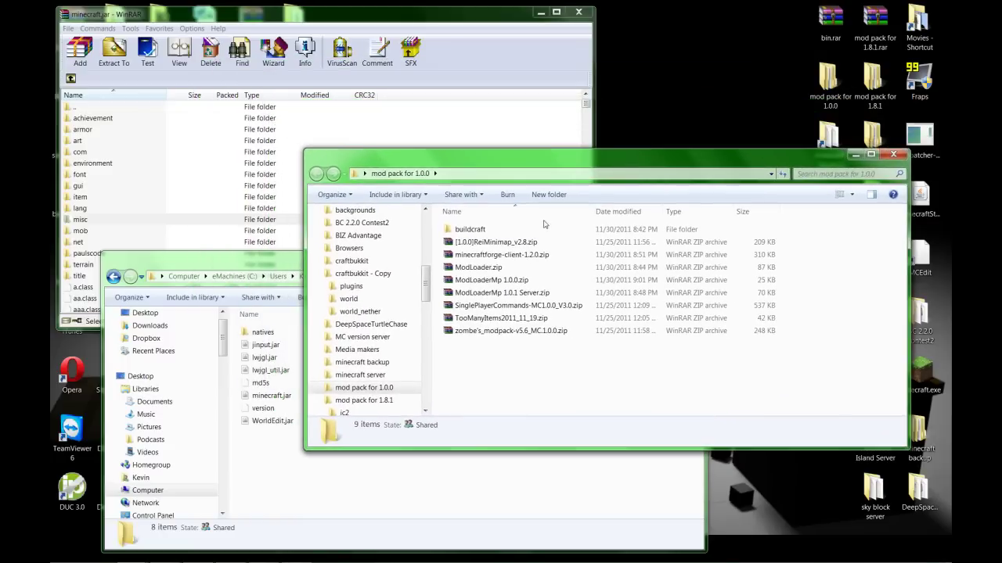
Add the mod files from TooManyItems2011_11_19.zip to minecraft.jar with the default archive settings, and close the mod's archive.
left_click(497, 318)
key("Return")
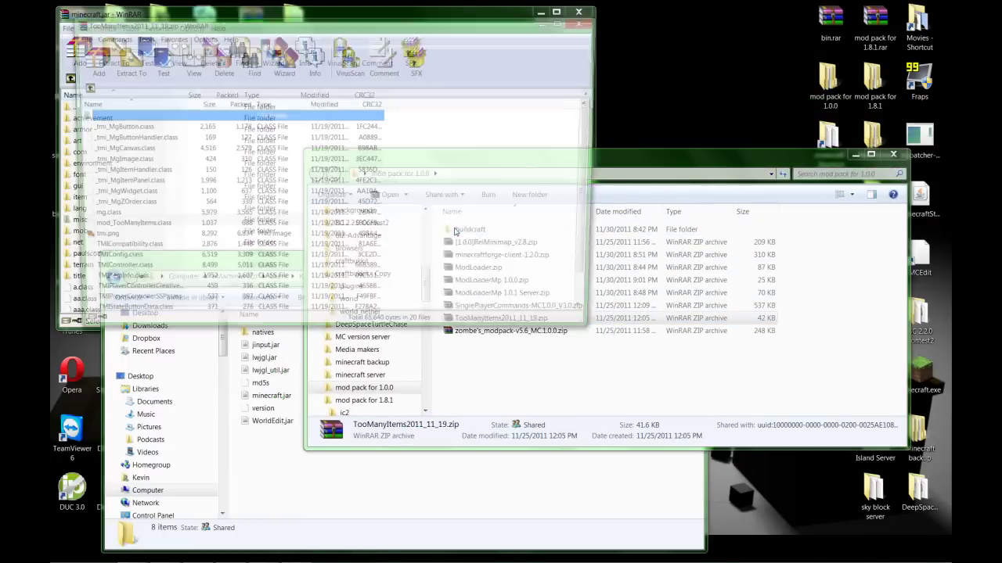
left_click_drag(338, 22, 407, 22)
left_click_drag(466, 131, 100, 310)
left_click(306, 269)
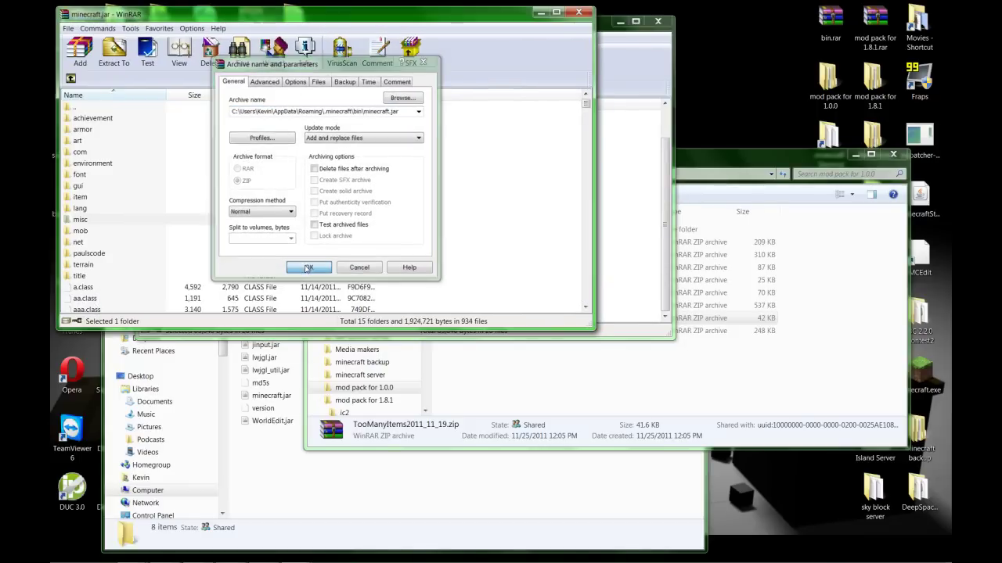
left_click(657, 22)
left_click(678, 359)
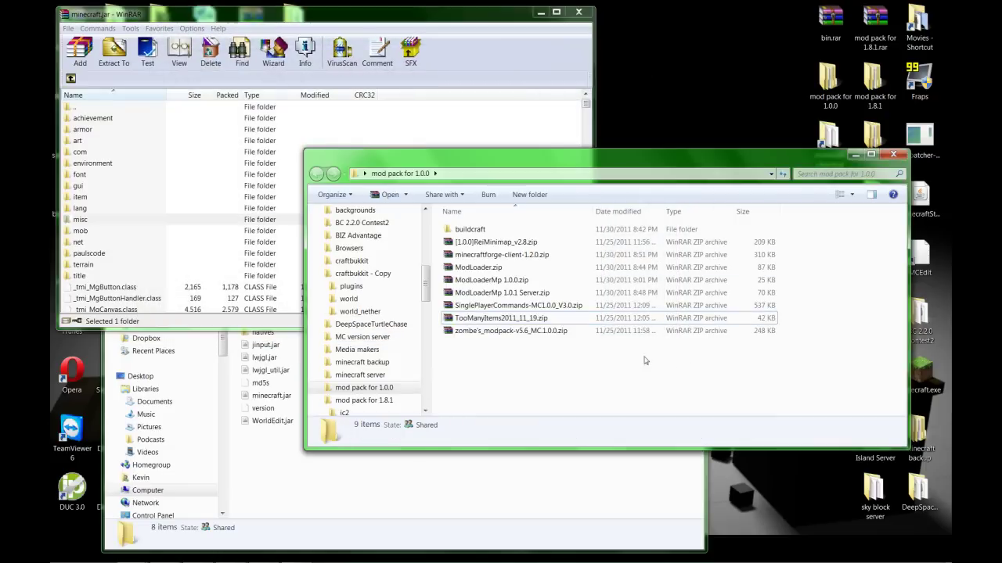
Add all files except WorldEdit.jar from SinglePlayerCommands-MC1.0.0_V3.0.zip to minecraft.jar with the default archive settings.
left_click(505, 306)
double_click(505, 306)
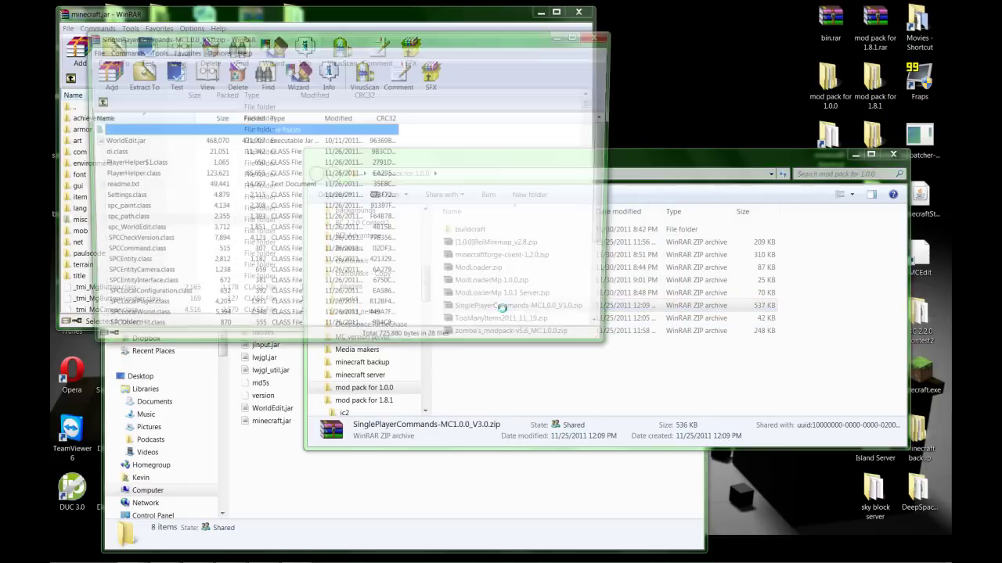
left_click_drag(402, 155, 321, 349)
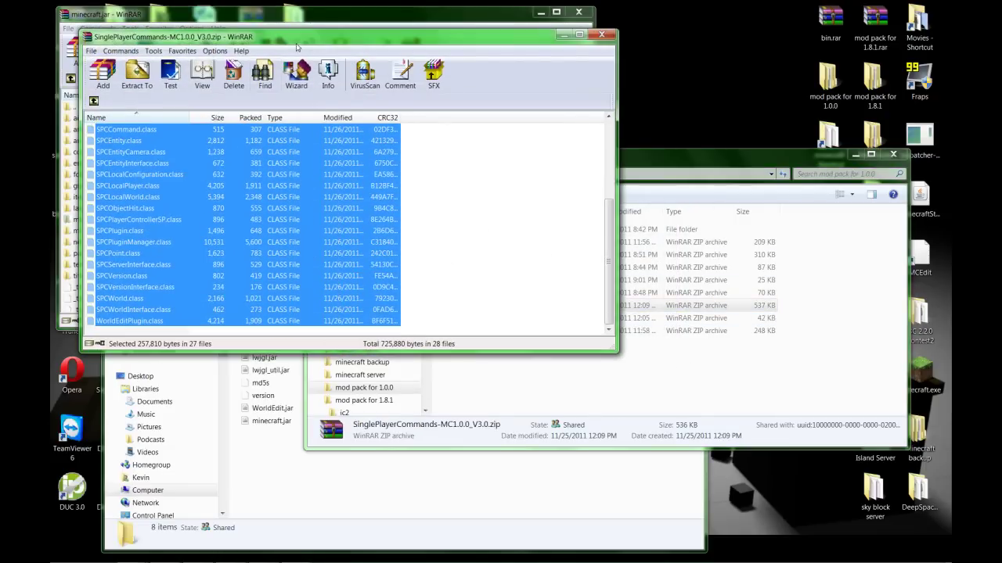
left_click_drag(313, 44, 389, 56)
left_click_drag(213, 245, 131, 294)
left_click(315, 272)
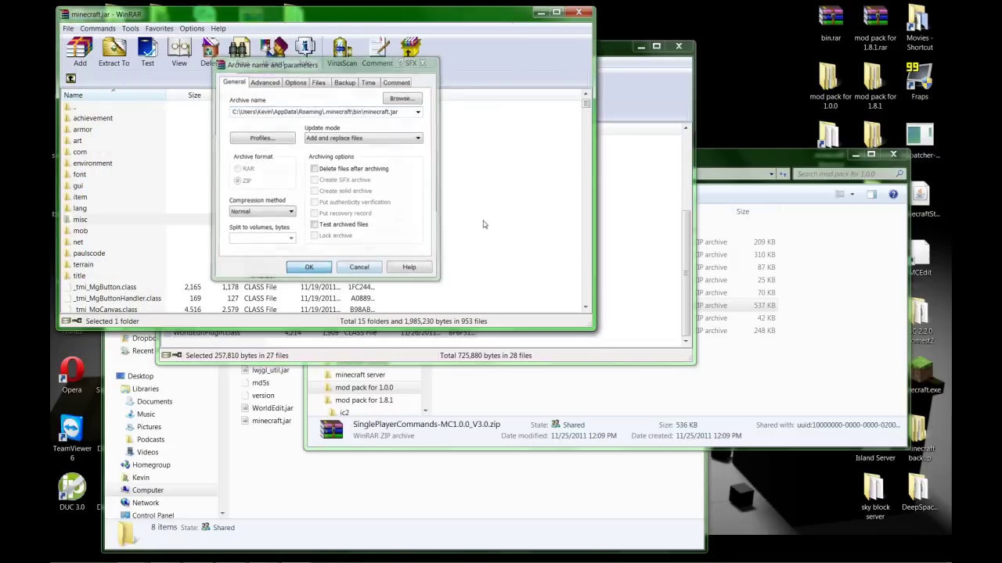
Copy WorldEdit.jar from SinglePlayerCommands-MC1.0.0_V3.0.zip into the .minecraft bin folder, and close the mod's archive.
left_click(669, 61)
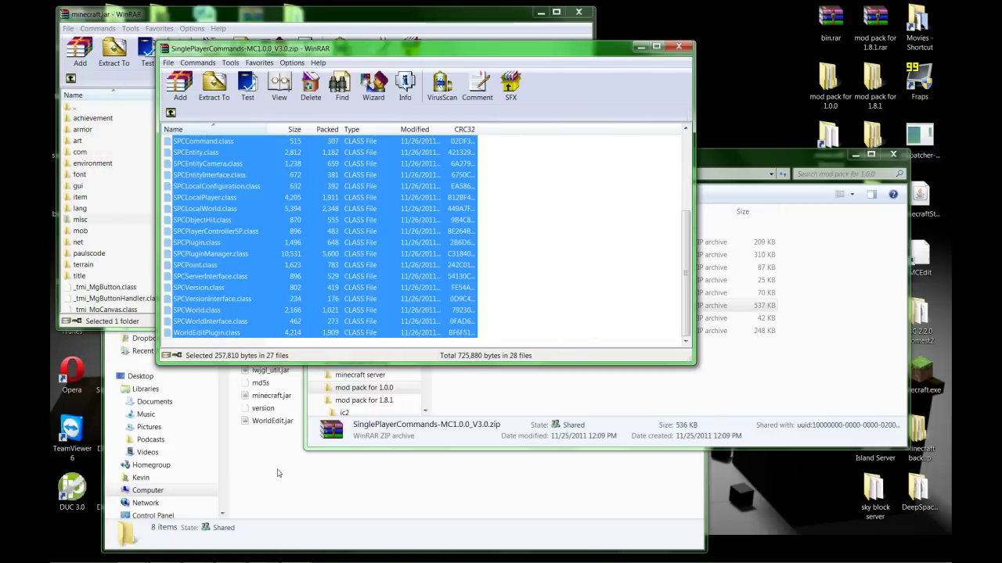
left_click(273, 440)
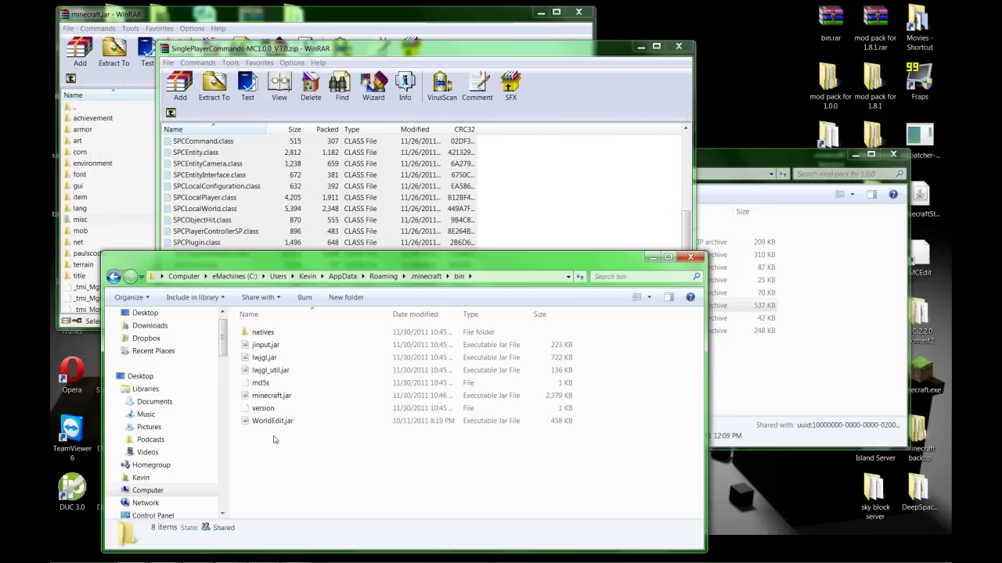
left_click(579, 220)
scroll(579, 221, "up", 5)
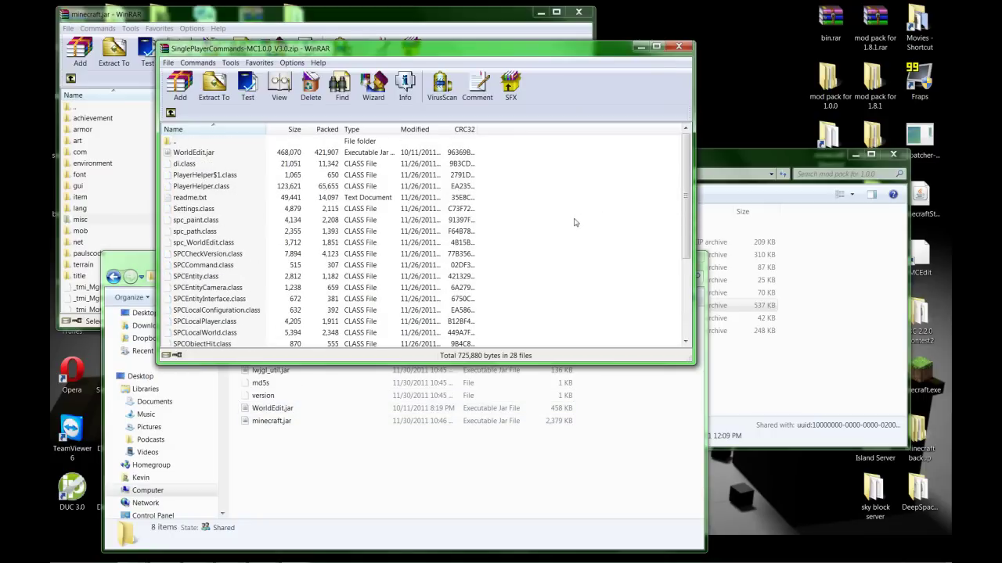
left_click(210, 154)
left_click_drag(210, 162, 270, 432)
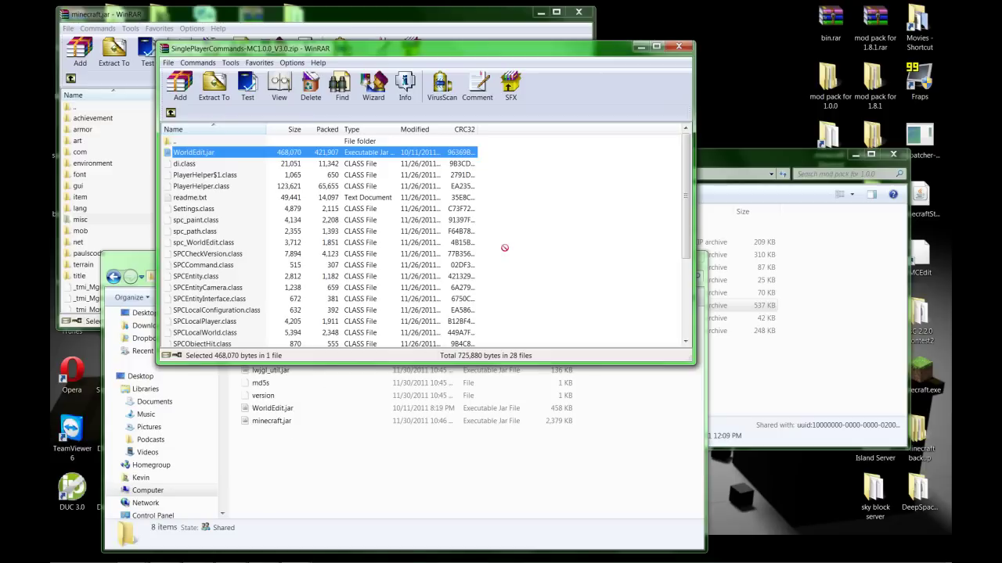
left_click(672, 49)
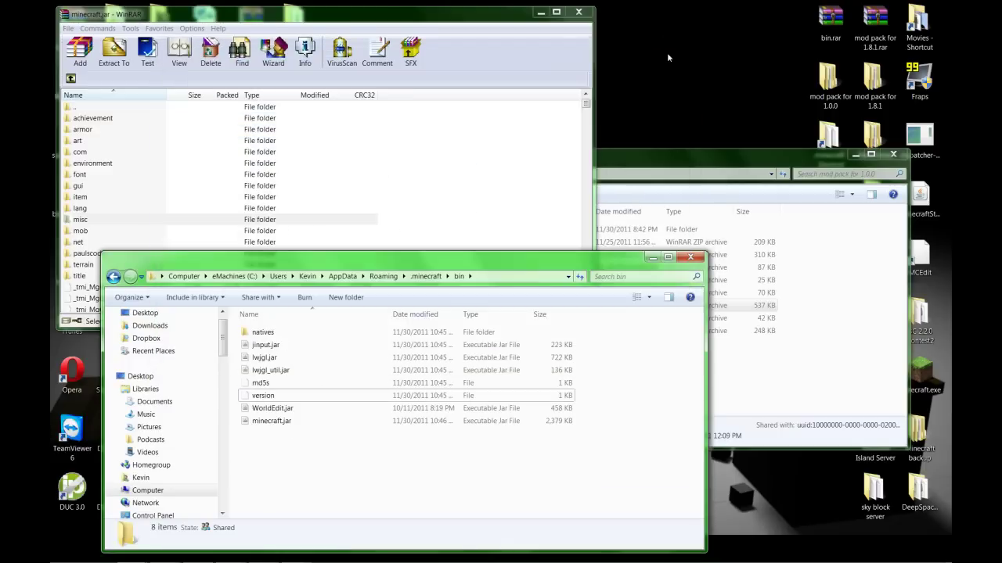
Add all files from [1.0.0]ReiMinimap_v2.8.zip to minecraft.jar with the default archive settings, and close the mod's archive.
left_click(696, 154)
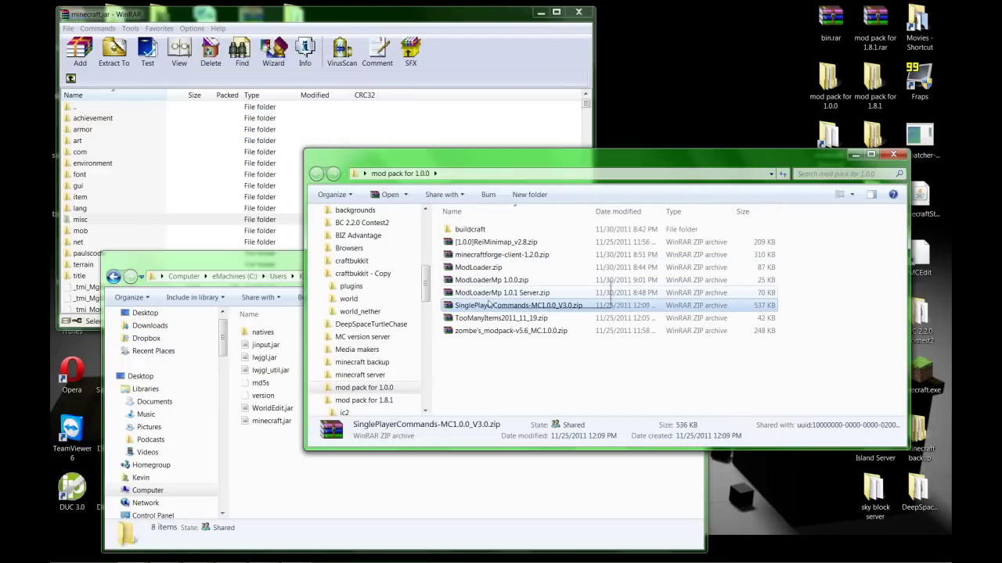
double_click(509, 243)
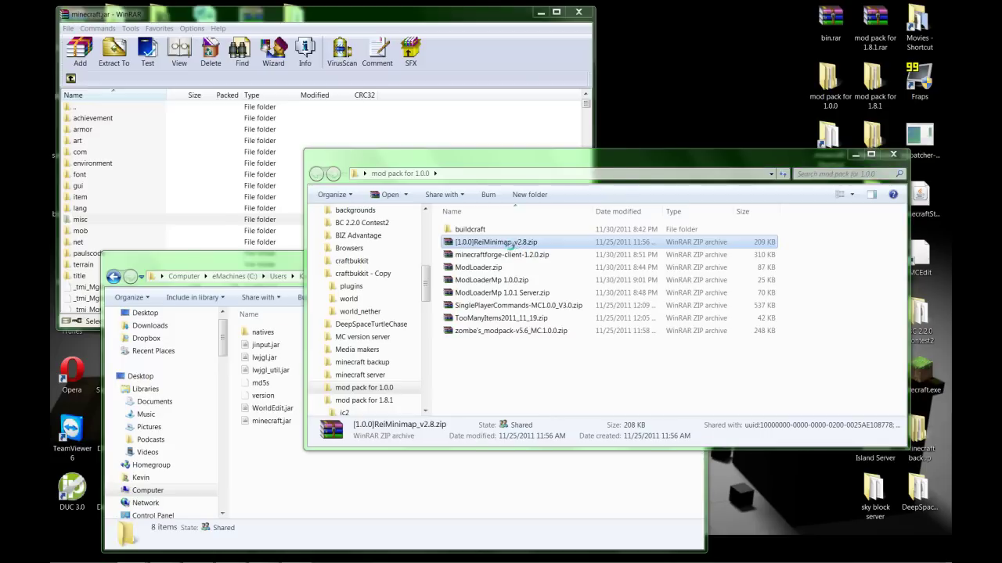
left_click(413, 157)
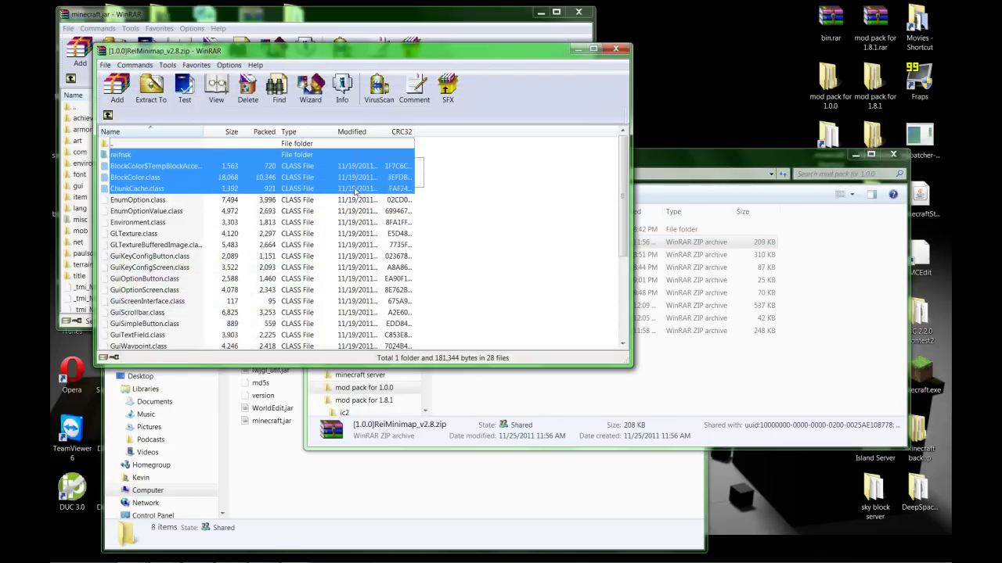
left_click_drag(357, 191, 259, 350)
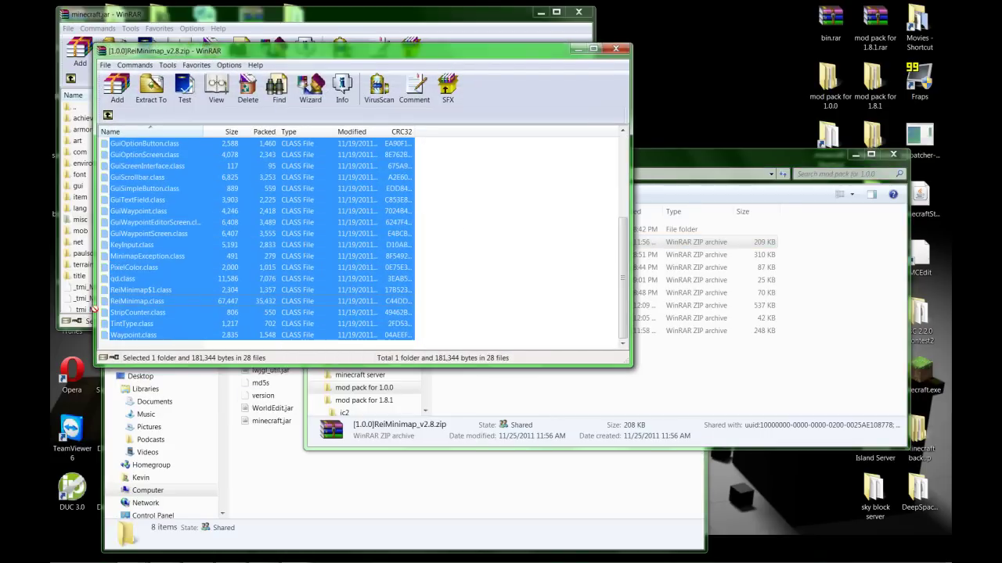
left_click_drag(93, 310, 86, 313)
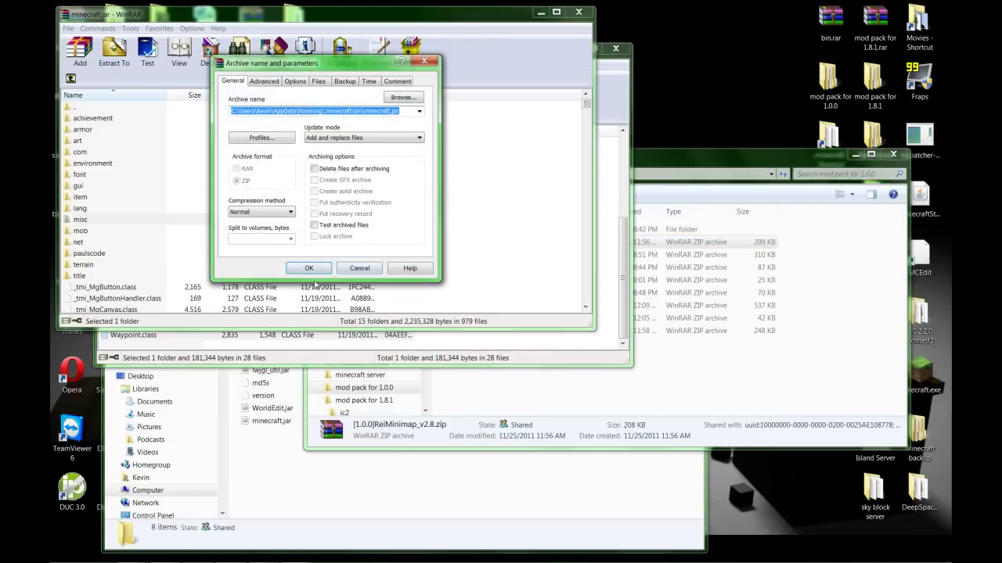
left_click(306, 271)
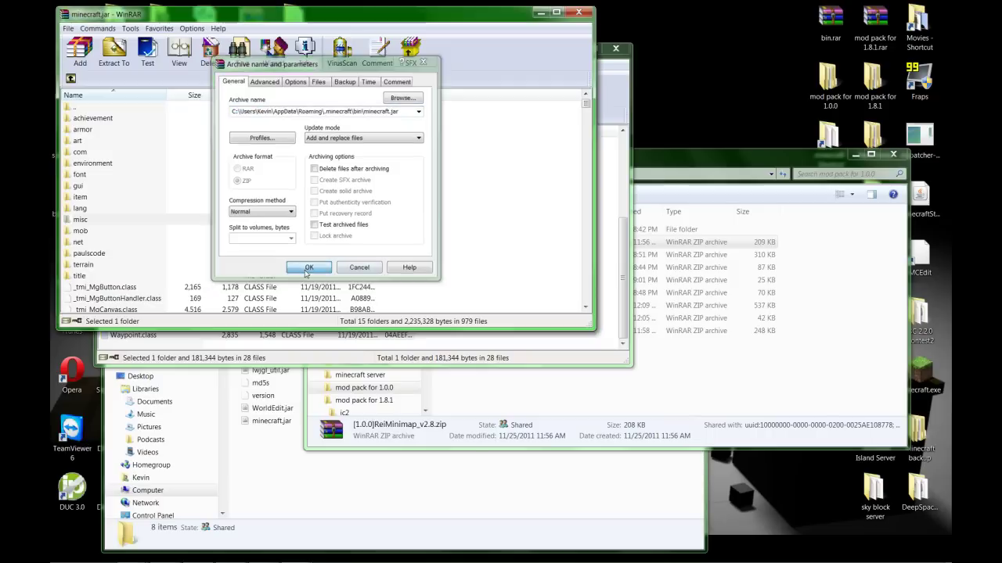
left_click(615, 48)
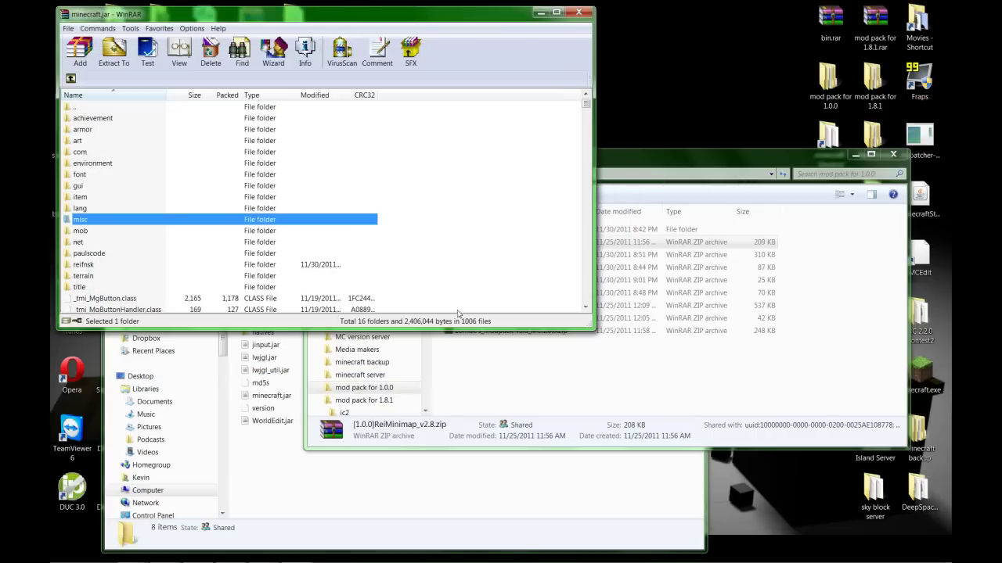
Add all class files from ModLoader.zip to minecraft.jar with the default archive settings, and close the mod's archive.
left_click(632, 368)
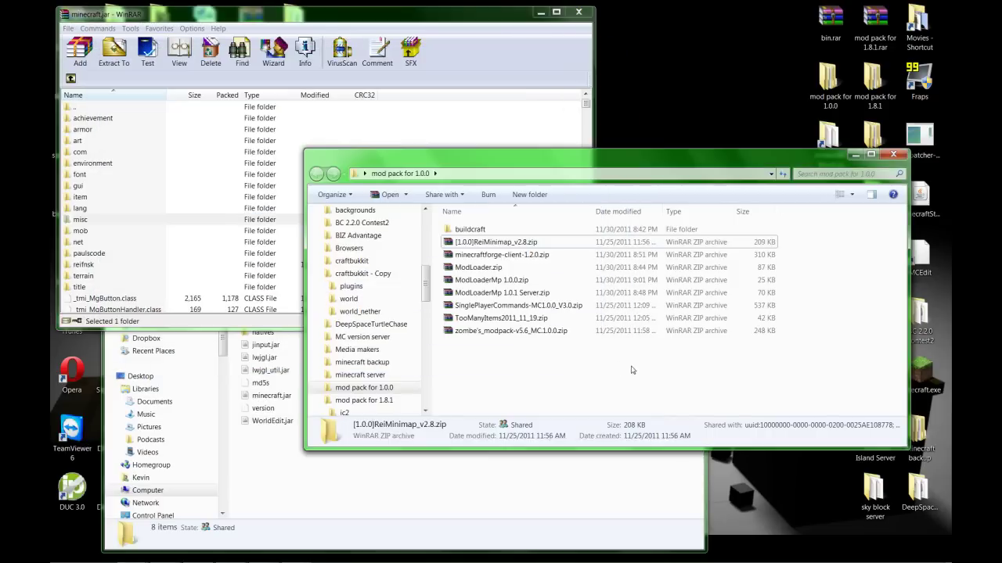
left_click(482, 269)
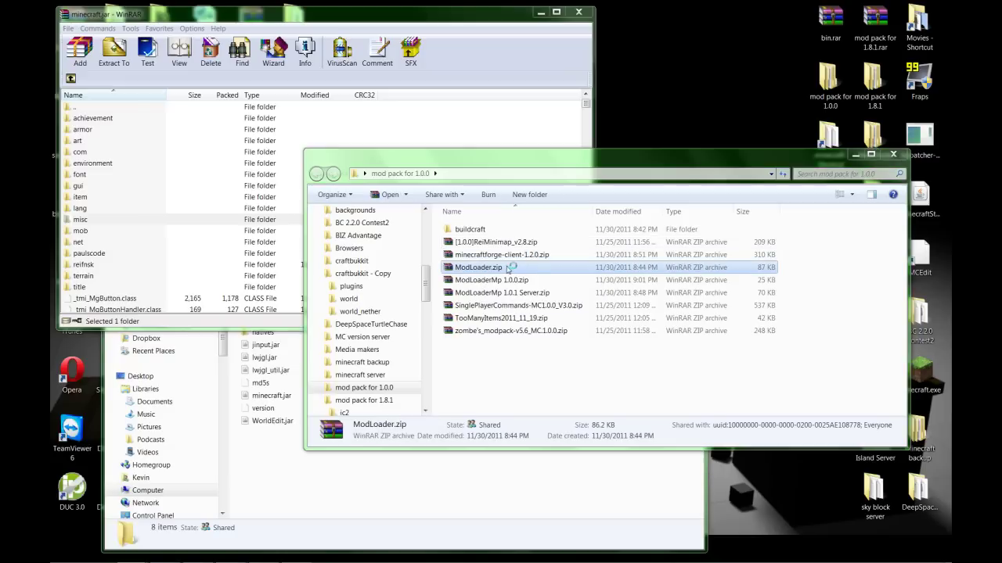
key("Return")
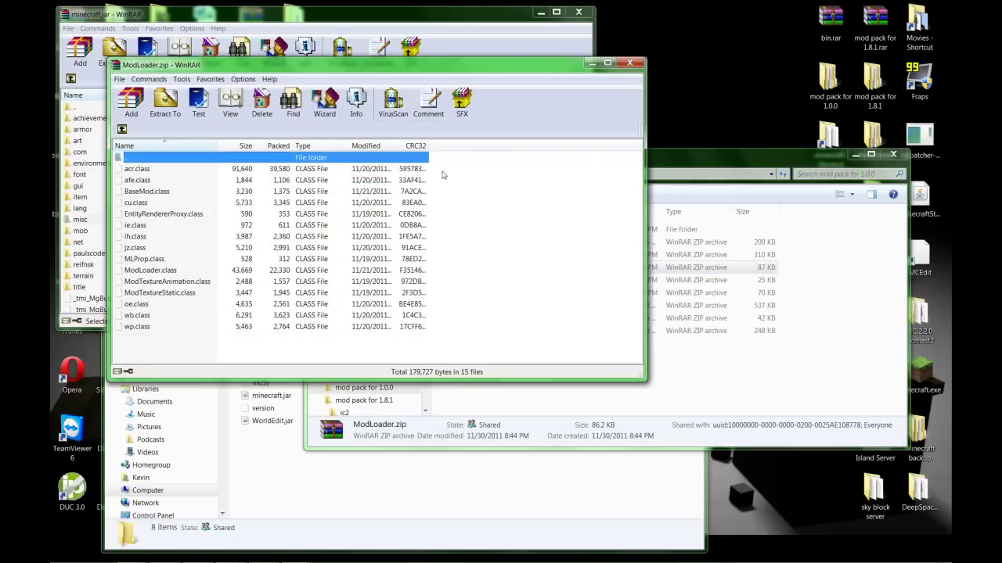
left_click_drag(433, 173, 79, 219)
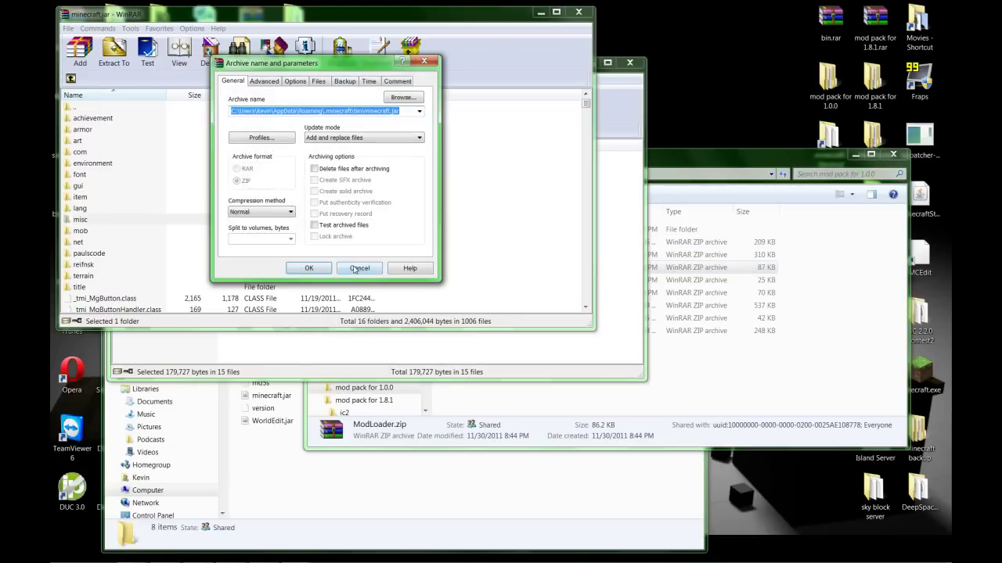
left_click(325, 270)
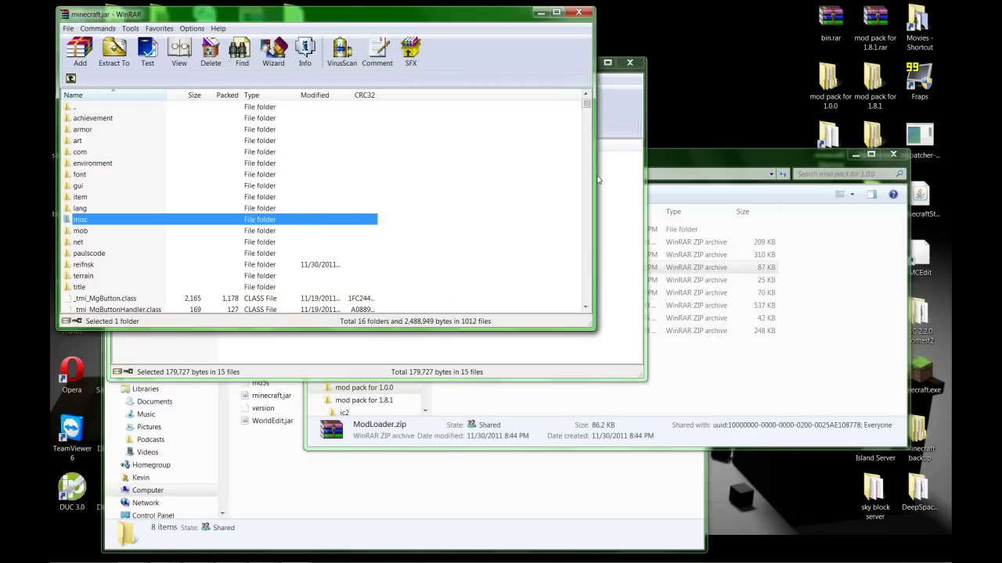
left_click(630, 62)
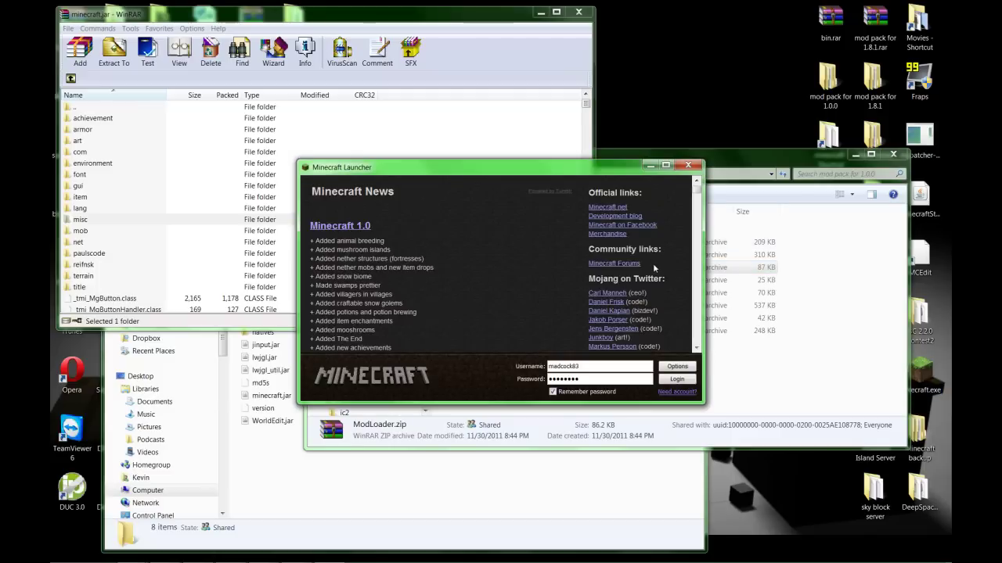
Test the modded game by logging in through the Minecraft Launcher with the saved credentials, and close it at the title screen.
left_click(677, 381)
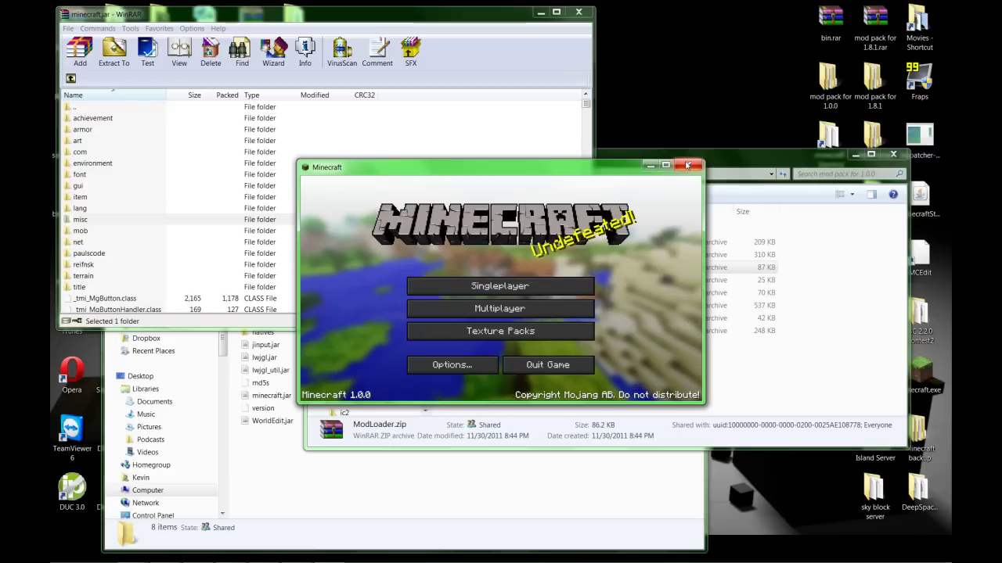
left_click(686, 165)
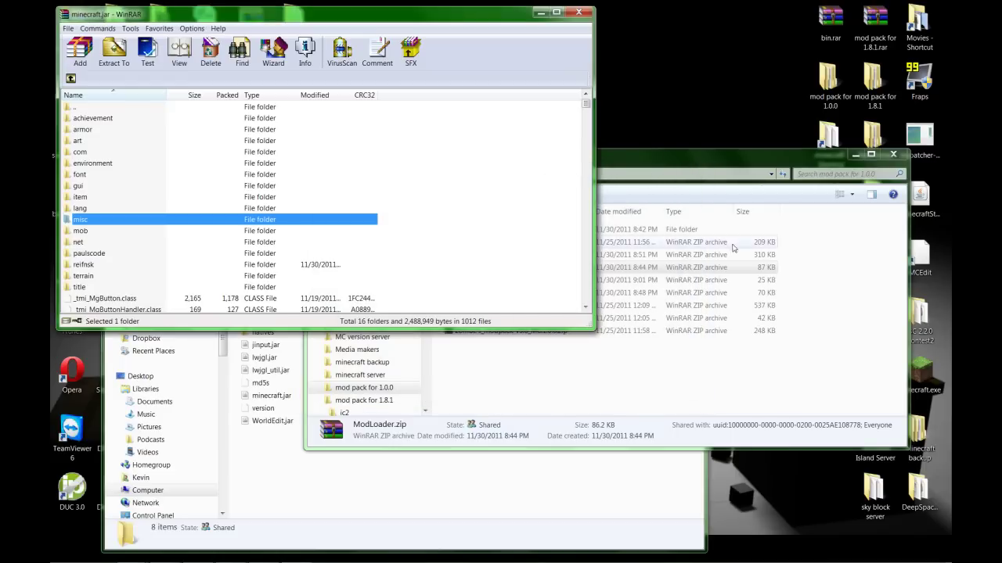
Add all files from ModLoaderMp 1.0.0.zip to minecraft.jar with the default archive settings, and close the mod's archive.
left_click(610, 348)
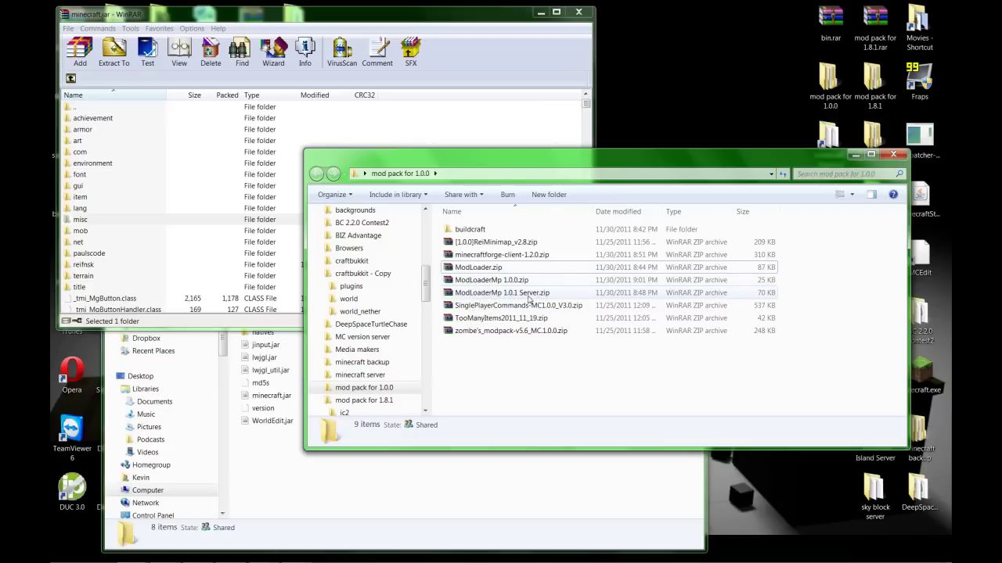
double_click(491, 283)
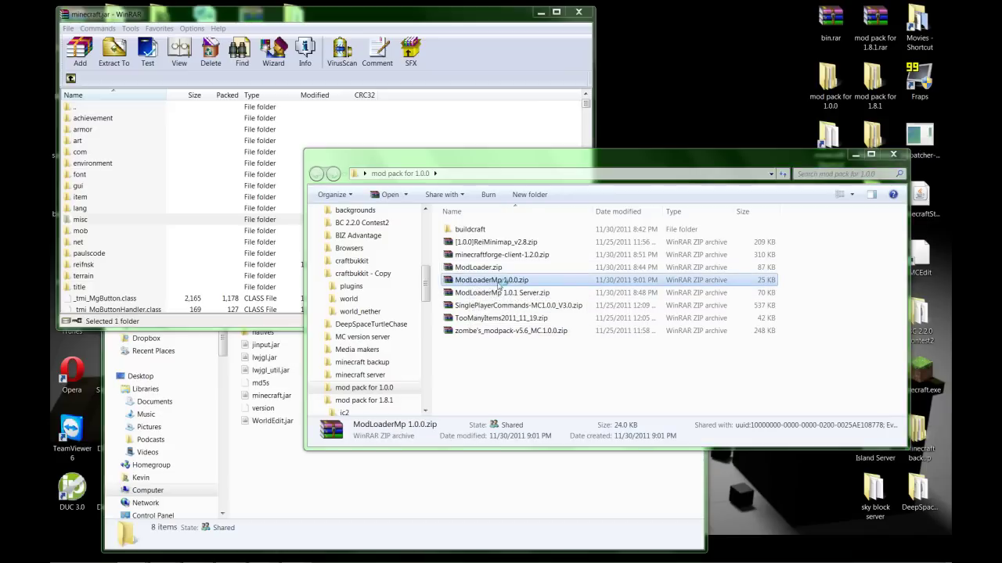
left_click_drag(188, 315, 316, 298)
left_click(309, 267)
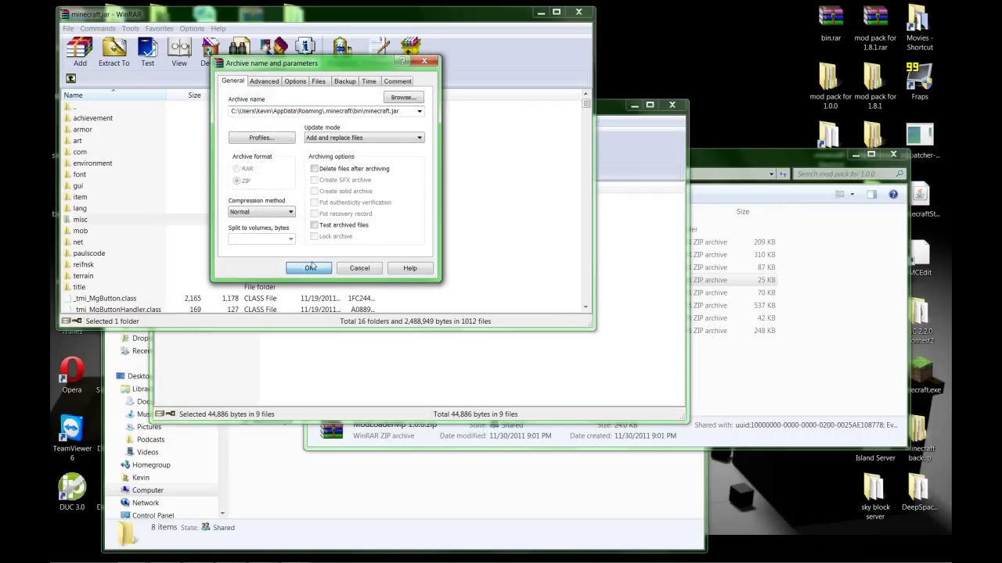
left_click(671, 104)
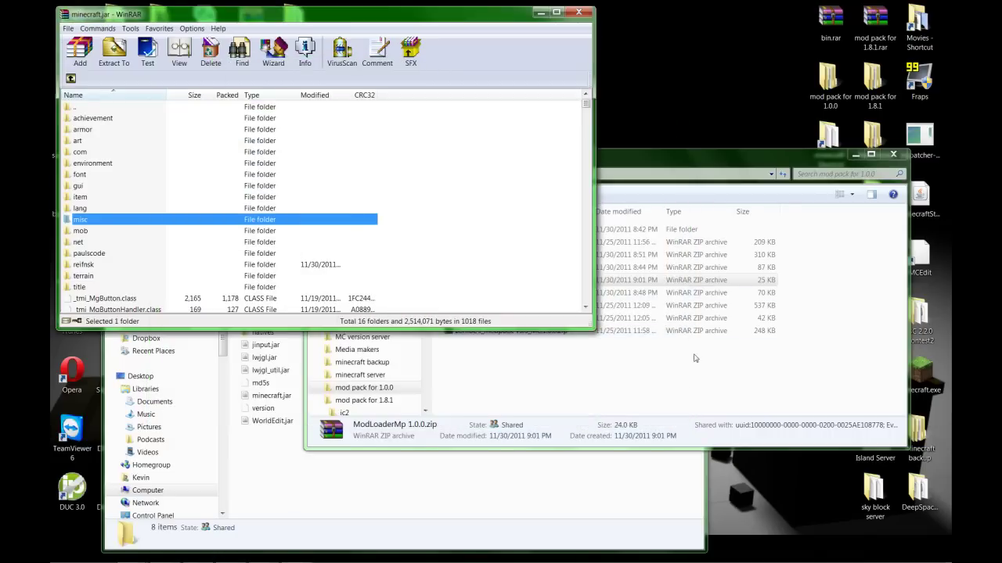
Add everything from minecraftforge-client-1.2.0.zip, including the forge folder, to minecraft.jar with the default archive settings, and close the archives.
left_click(501, 360)
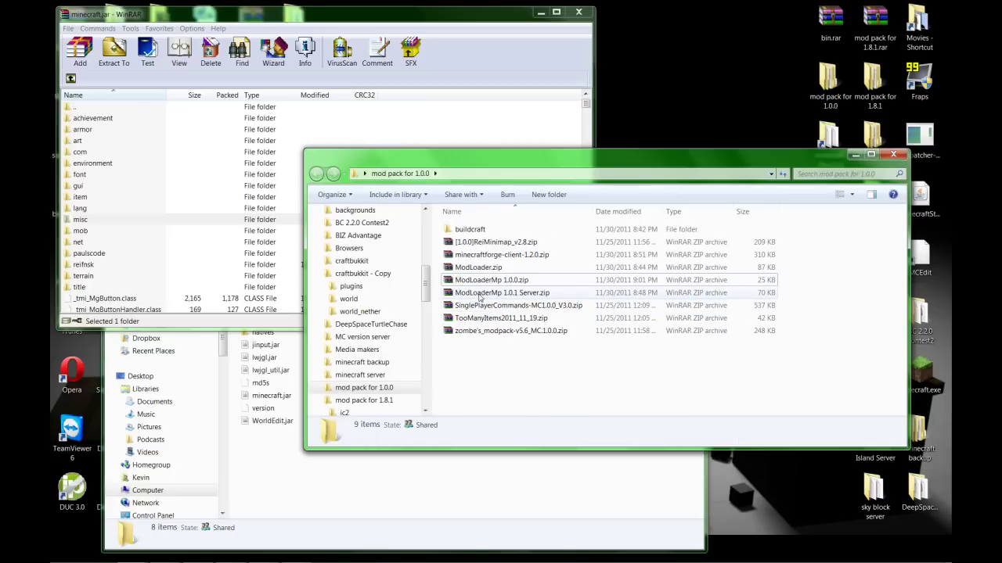
double_click(482, 255)
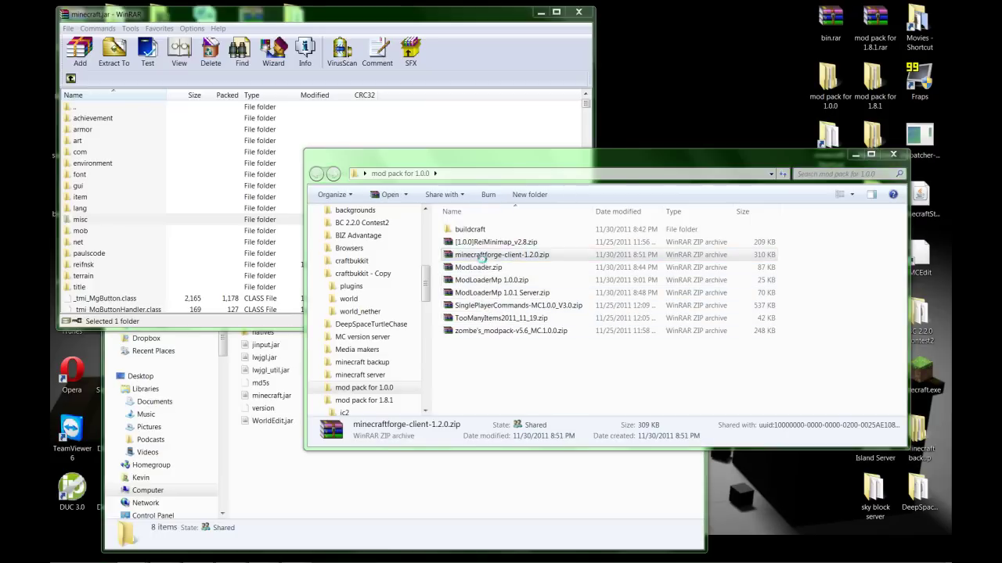
left_click(356, 138)
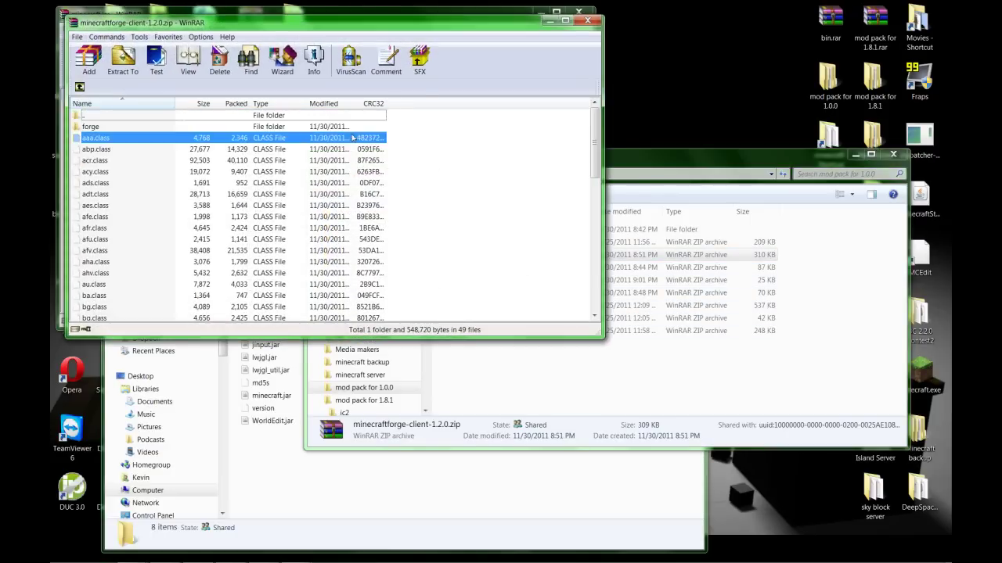
left_click_drag(395, 130, 296, 395)
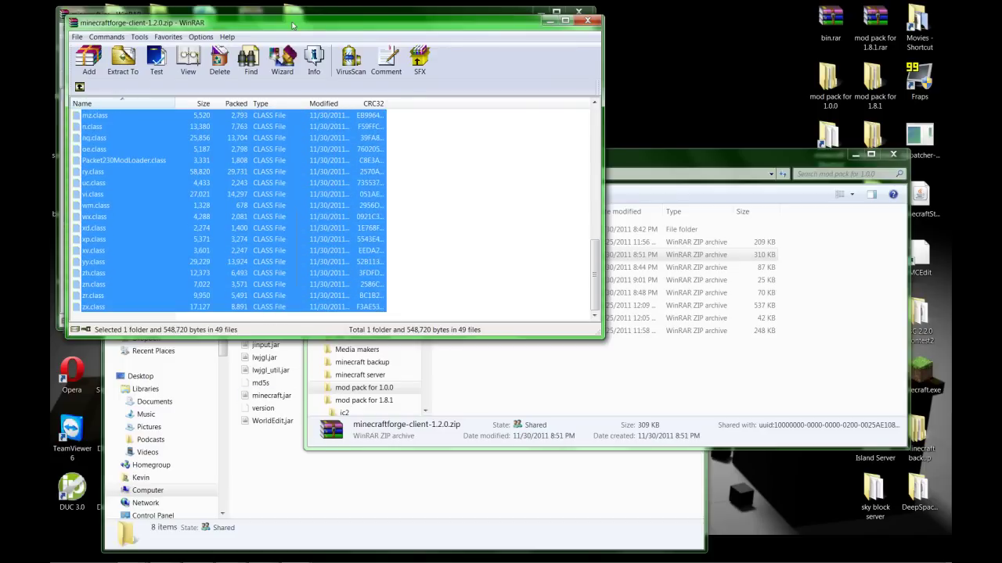
left_click_drag(292, 26, 377, 31)
left_click_drag(205, 196, 108, 301)
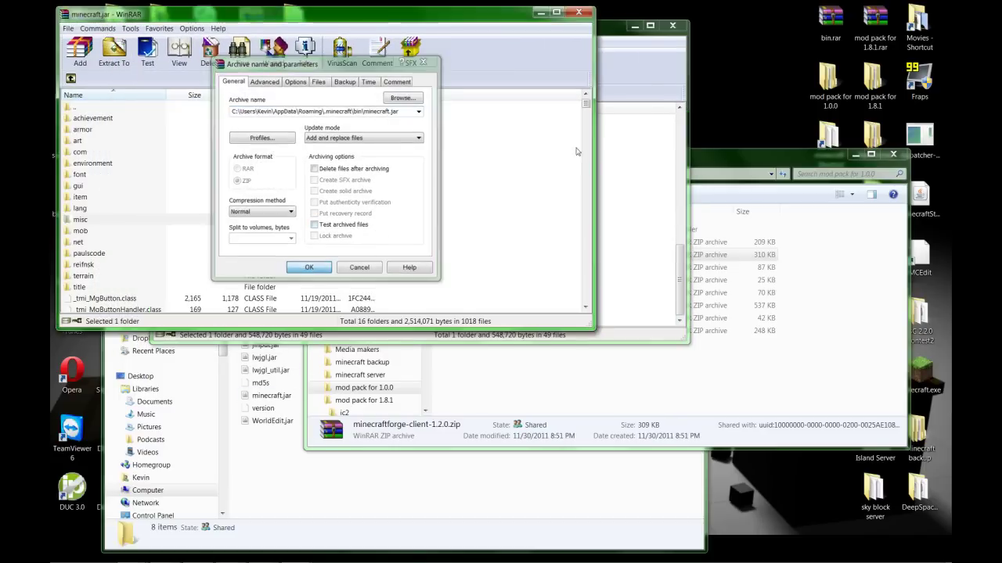
key("Return")
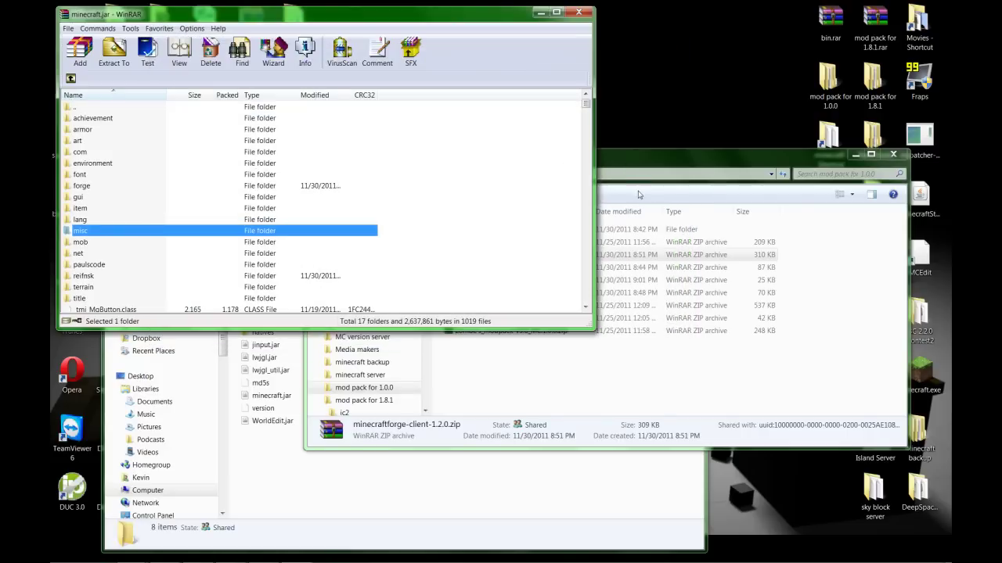
left_click(578, 12)
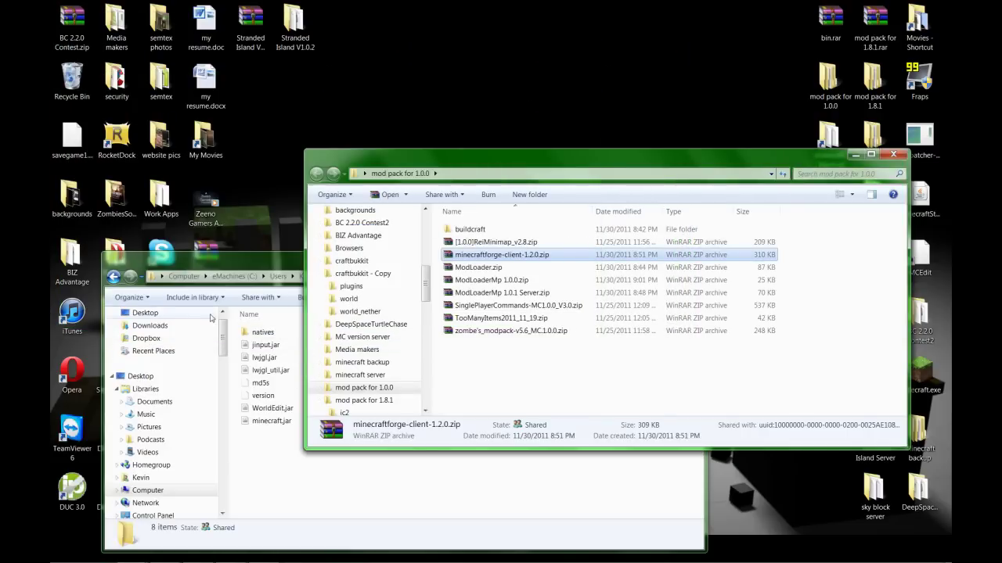
Open the mods folder inside .minecraft and place its window so the mod pack folder stays reachable.
left_click(173, 259)
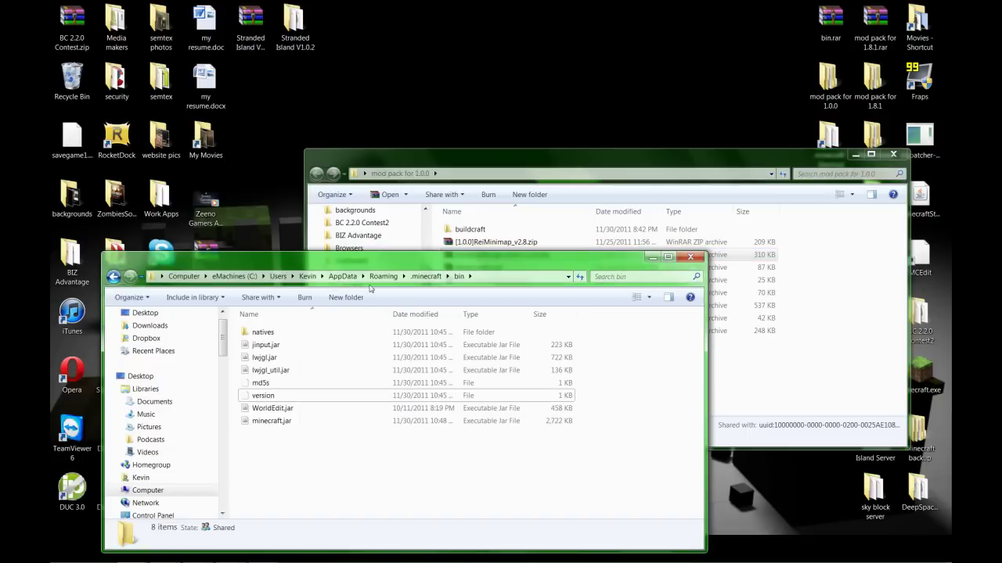
left_click(429, 278)
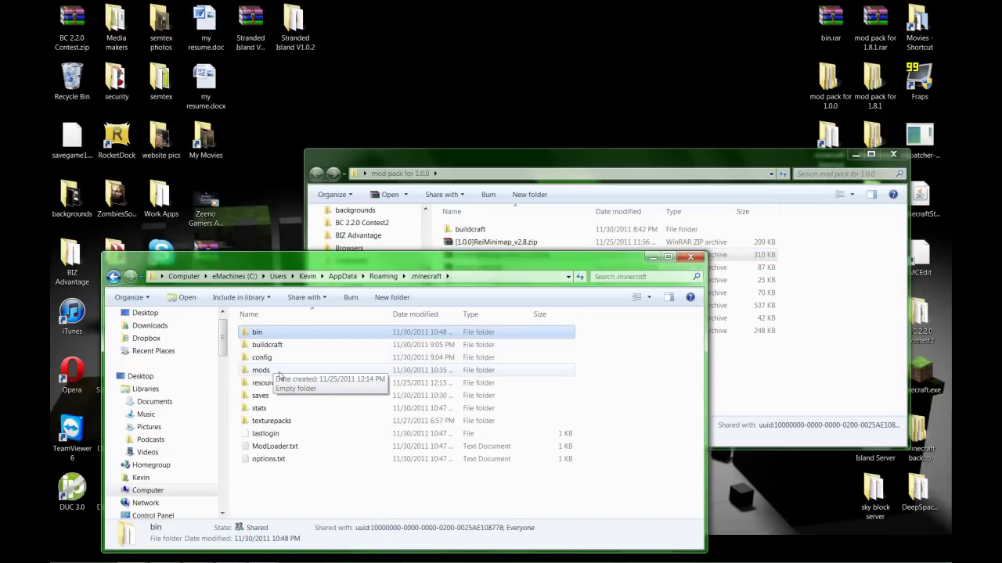
double_click(266, 371)
left_click_drag(332, 269, 303, 278)
Copy all five buildcraft-client 2.2.6 archives from the mod pack's buildcraft folder into the mods folder, and close both folder windows.
left_click(469, 230)
double_click(470, 229)
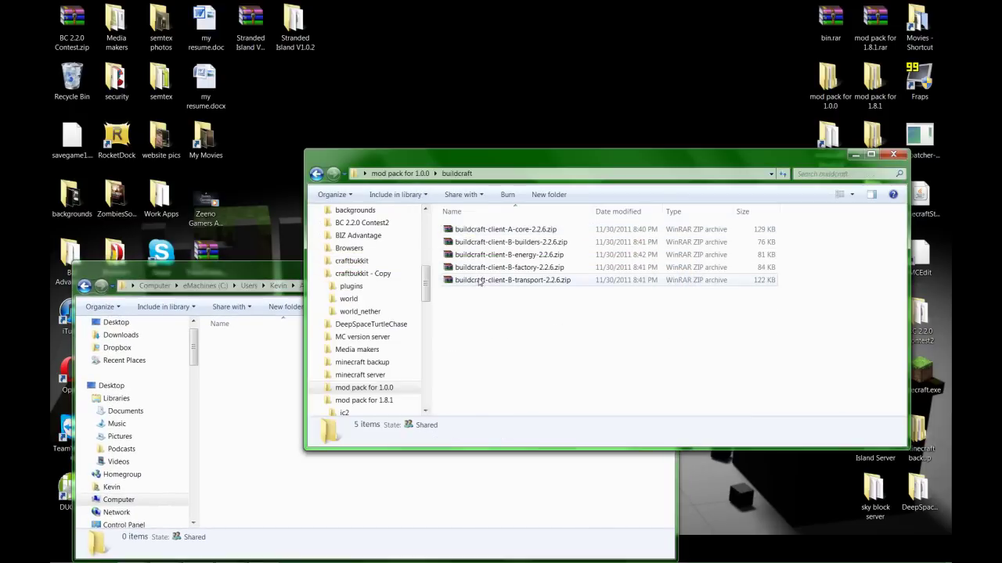
left_click_drag(484, 307, 475, 224)
left_click_drag(485, 262, 477, 313)
right_click(490, 269)
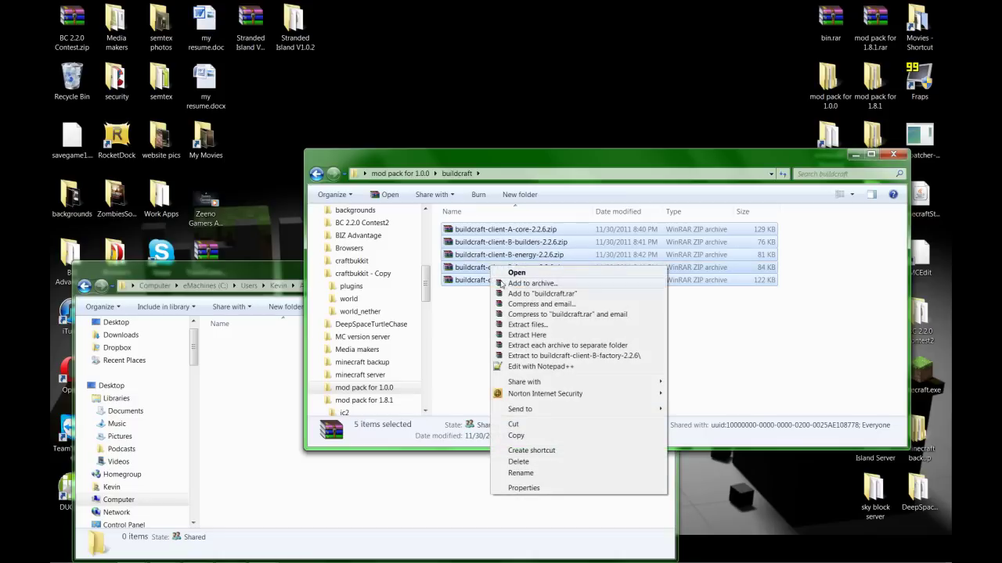
left_click(290, 439)
right_click(290, 439)
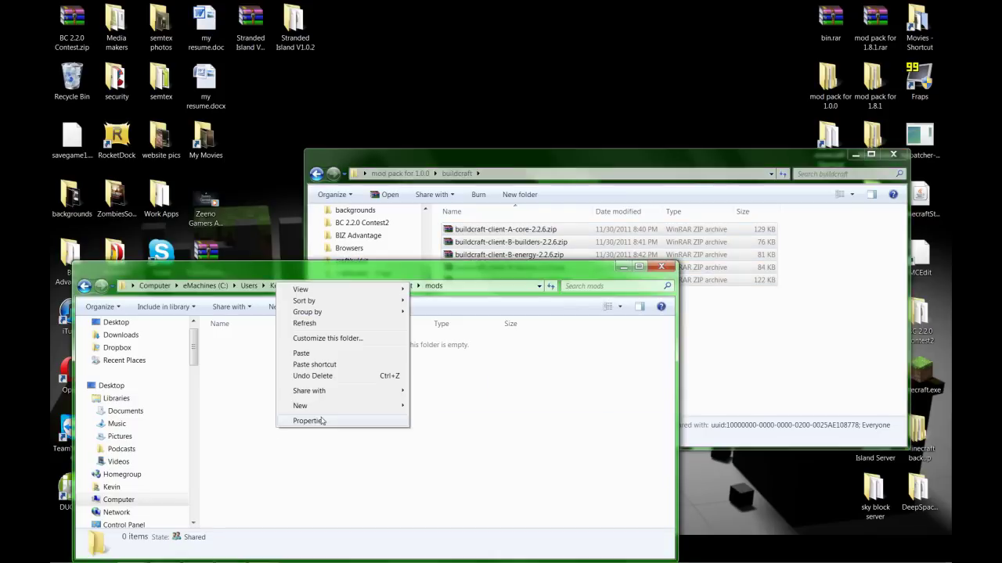
left_click(319, 356)
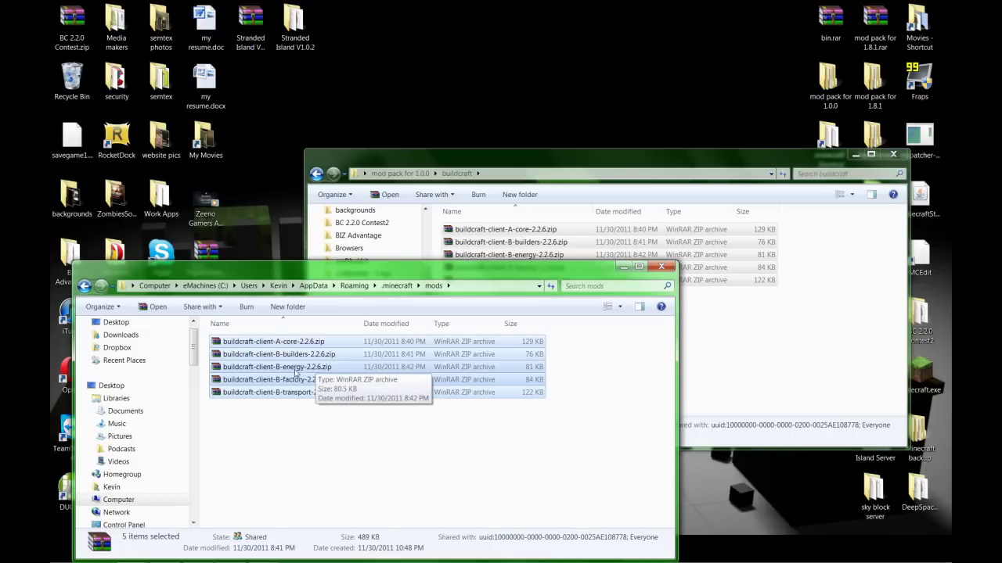
left_click(290, 368)
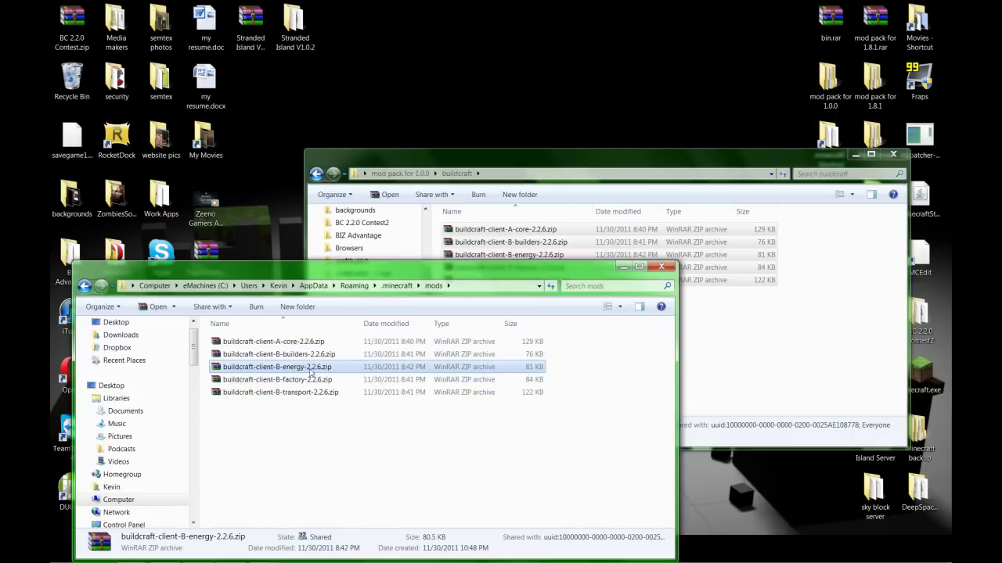
left_click(661, 268)
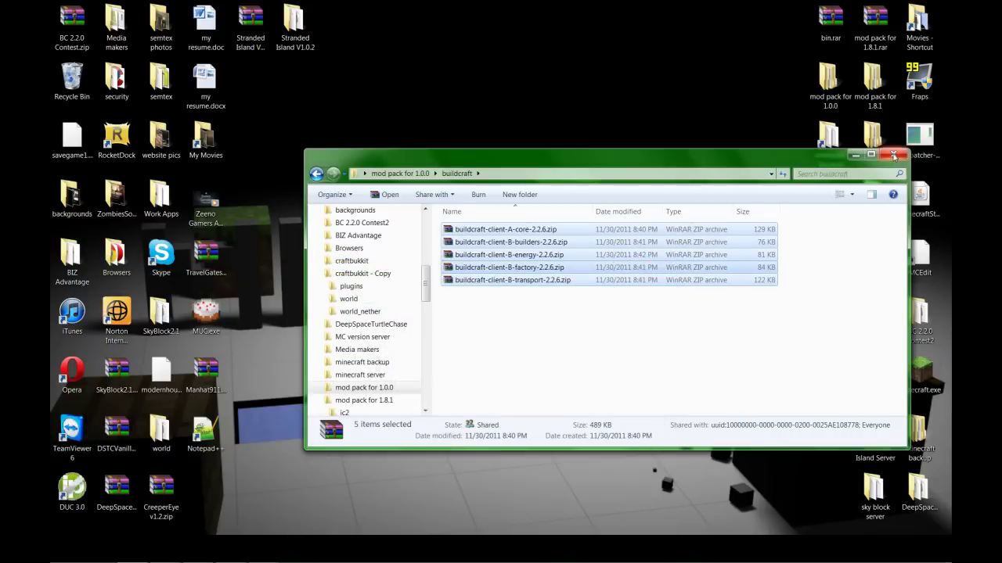
left_click(893, 155)
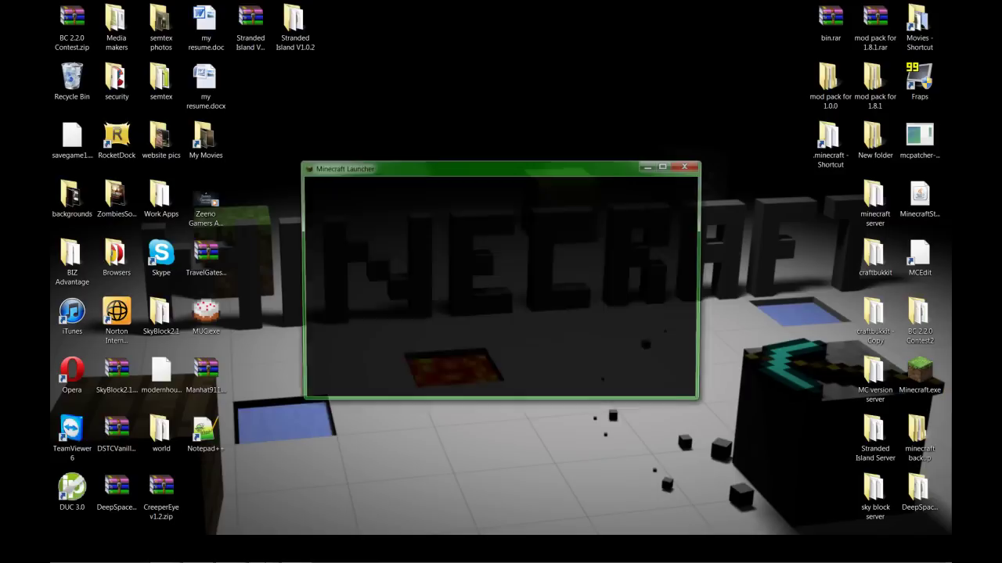
Log in through the Minecraft Launcher with the saved credentials and load the singleplayer world named "world".
right_click(262, 553)
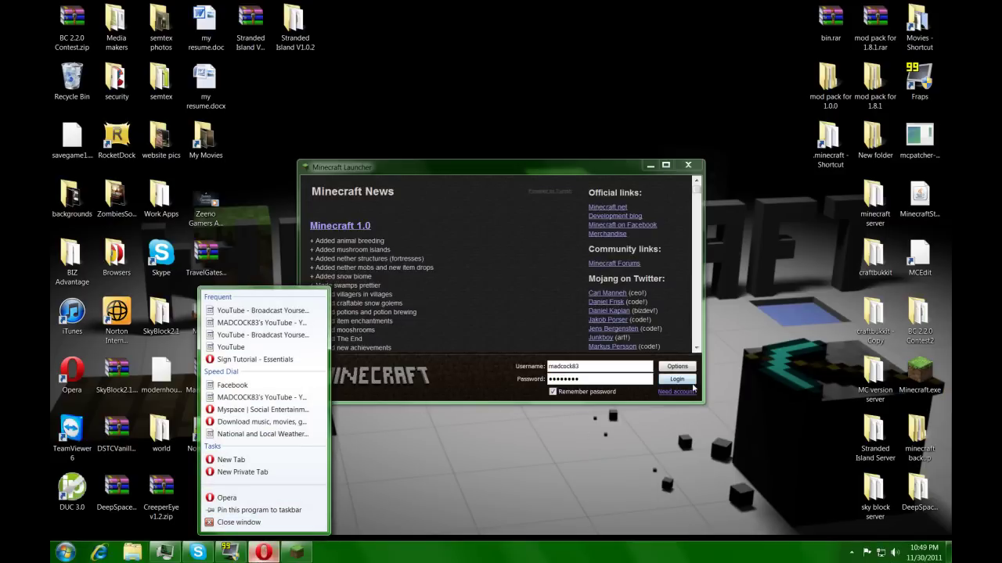
left_click(692, 383)
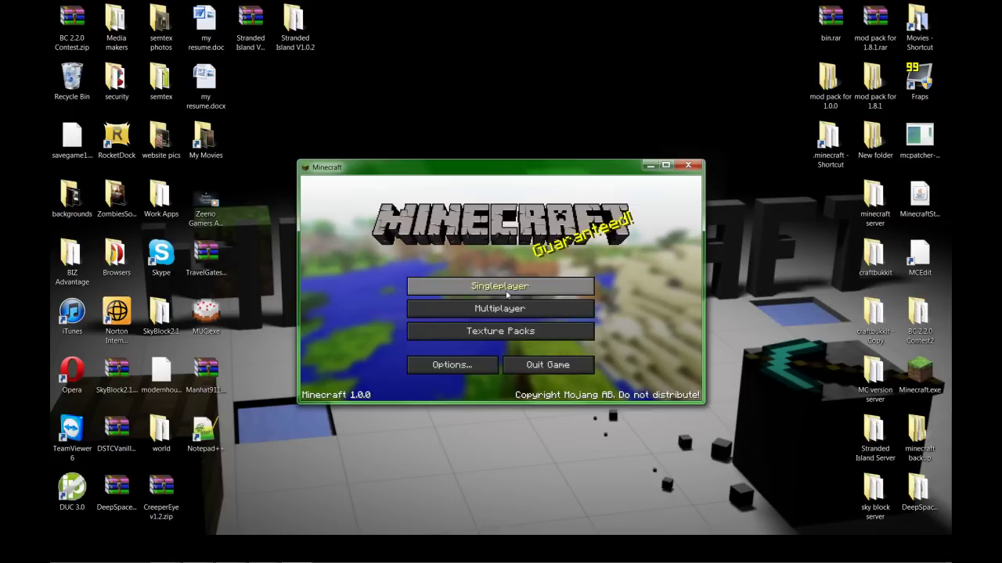
left_click(505, 290)
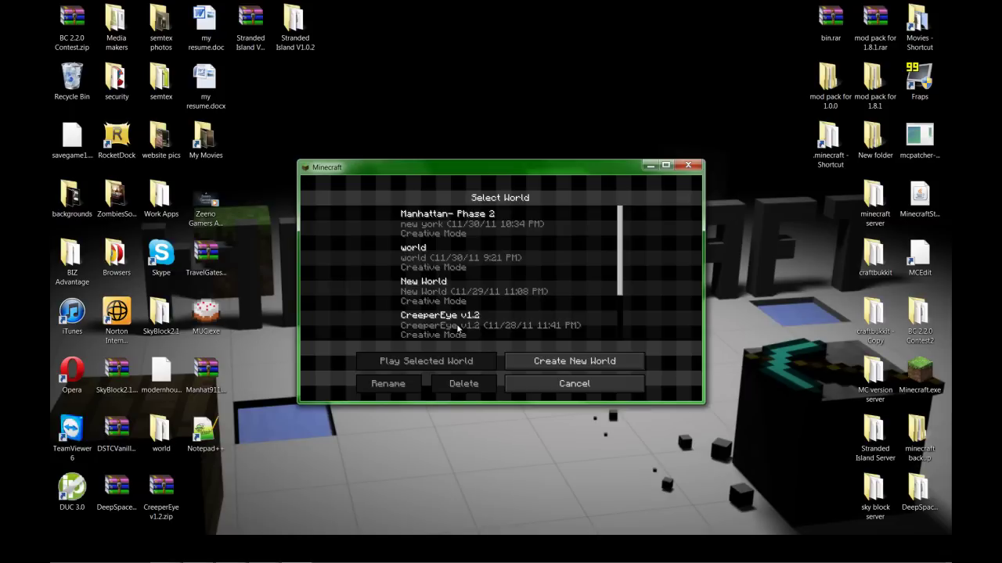
left_click(416, 251)
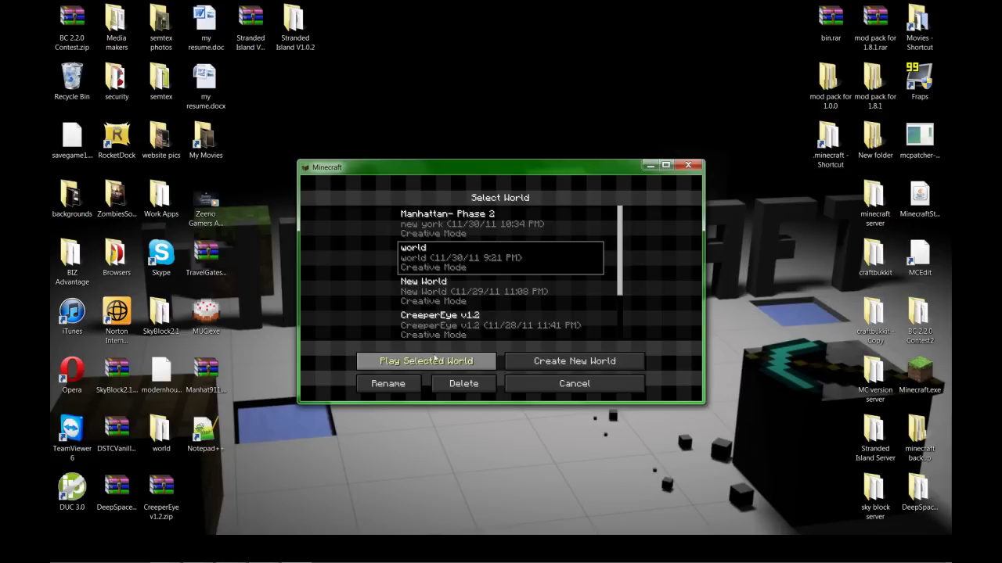
left_click(432, 363)
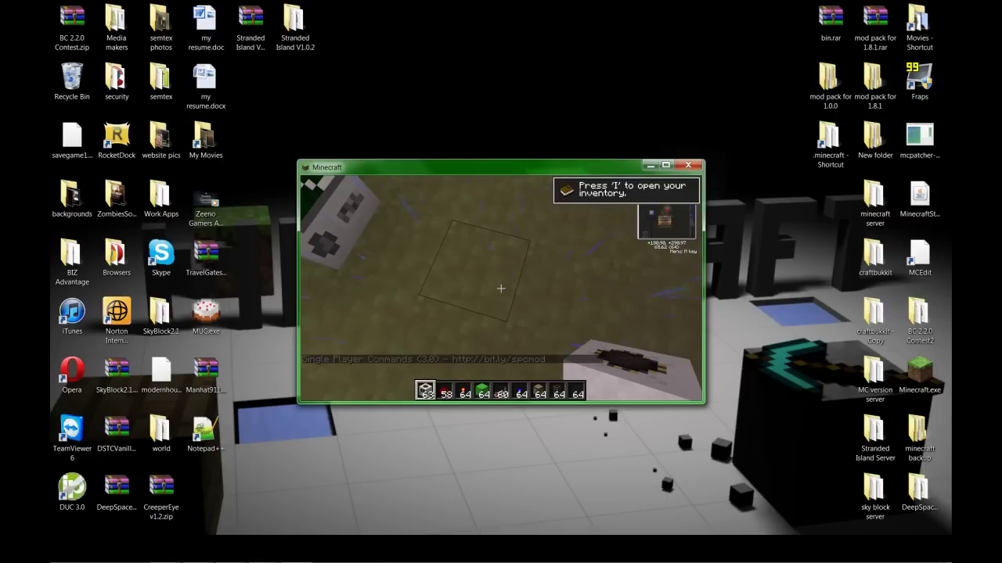
Turn off the rain with a chat command, and enlarge the game window with the game paused.
key("t")
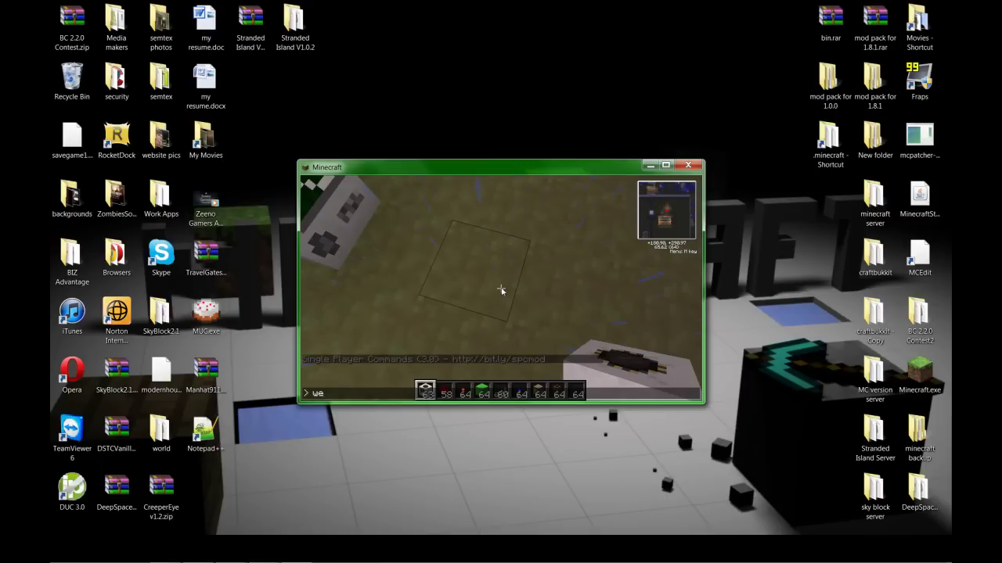
key("Return")
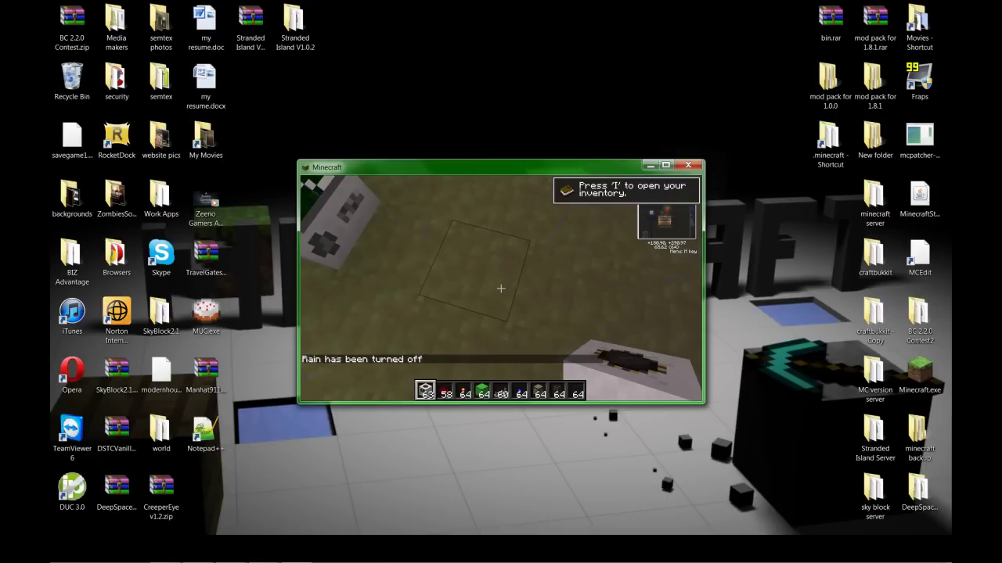
key("Escape")
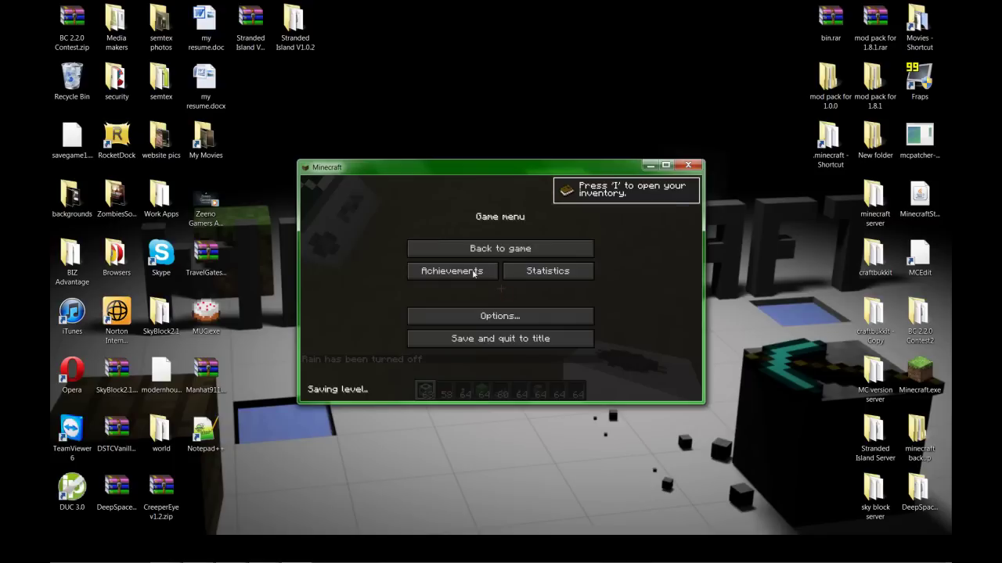
left_click_drag(298, 162, 259, 131)
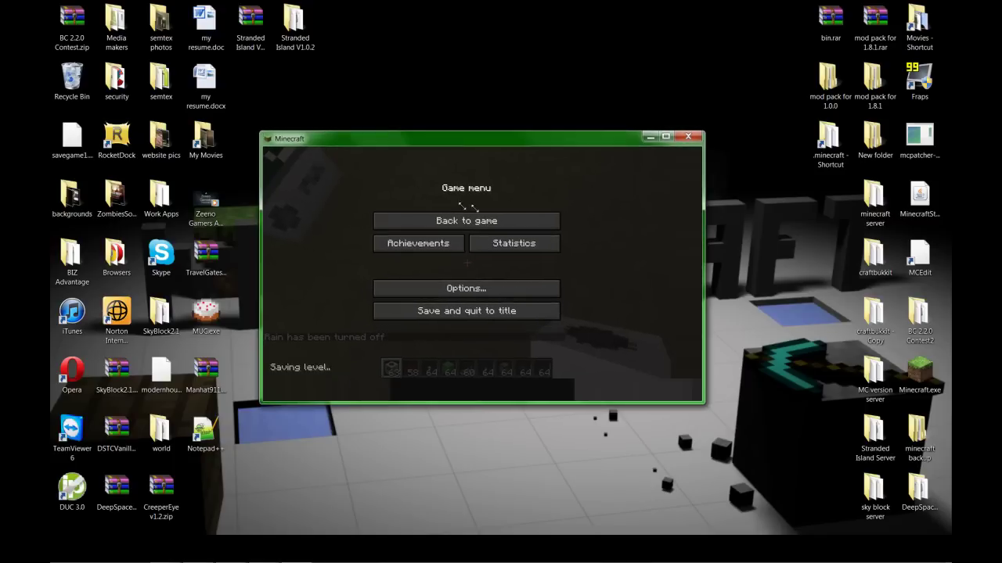
Change the render distance in the video settings and return to the game.
left_click(501, 295)
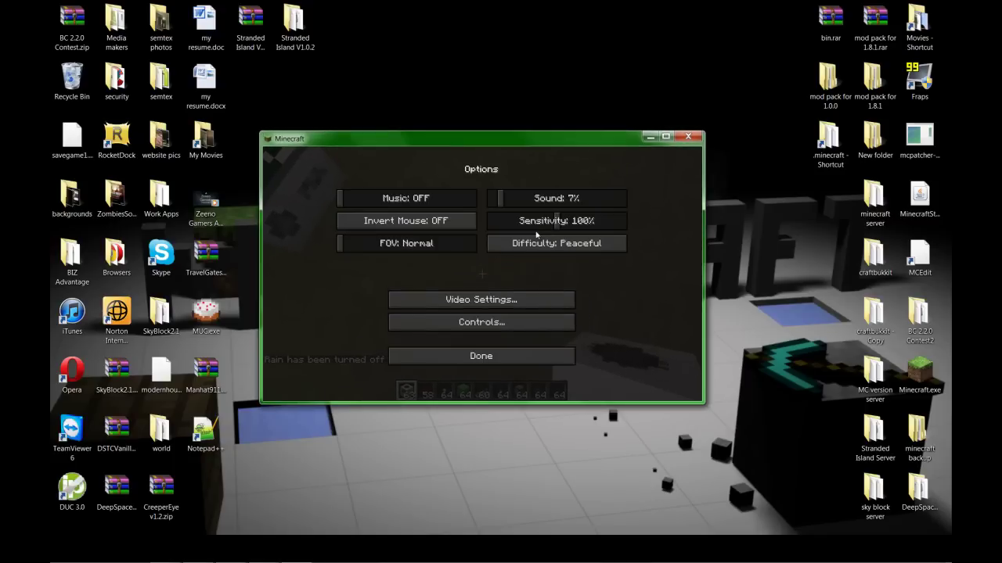
left_click(509, 304)
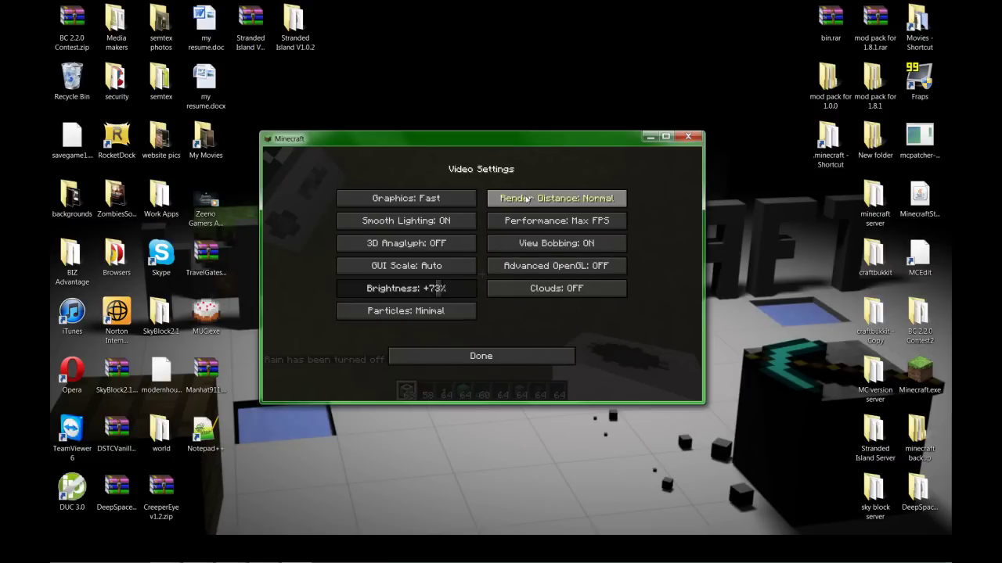
left_click(527, 200)
left_click(527, 200)
key("Escape")
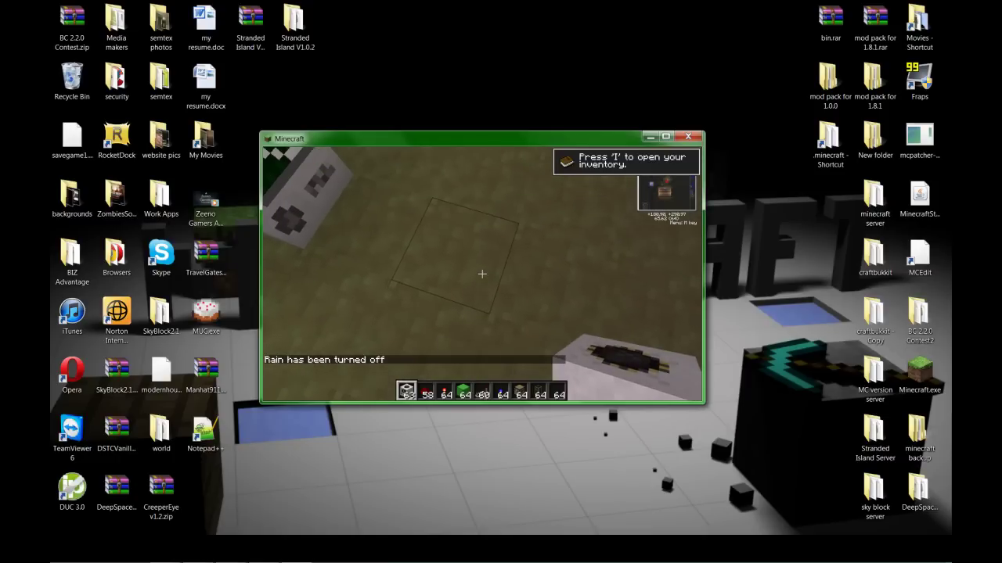
Open the inventory and use the TooManyItems creative mode toggle to leave creative mode off.
key("i")
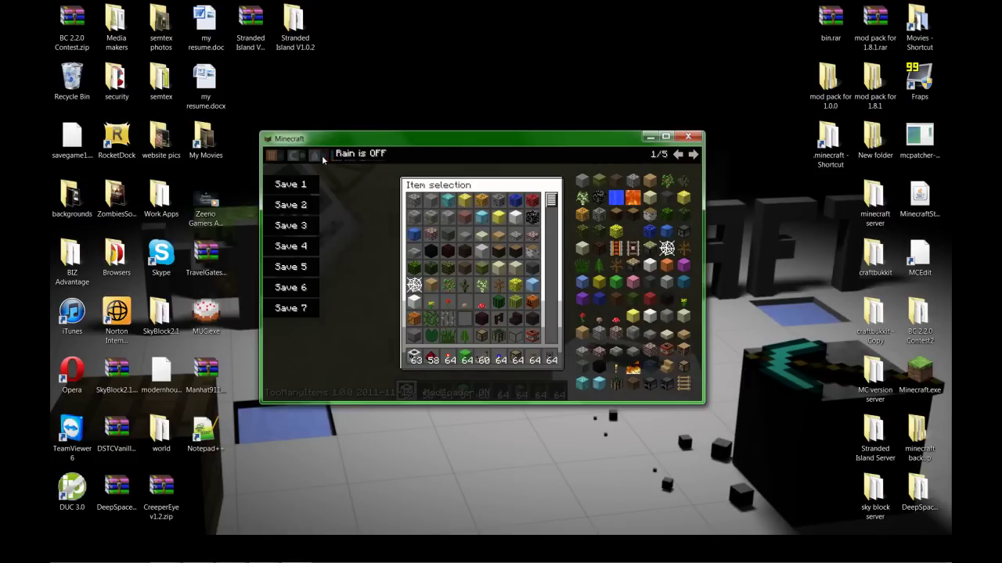
left_click(294, 157)
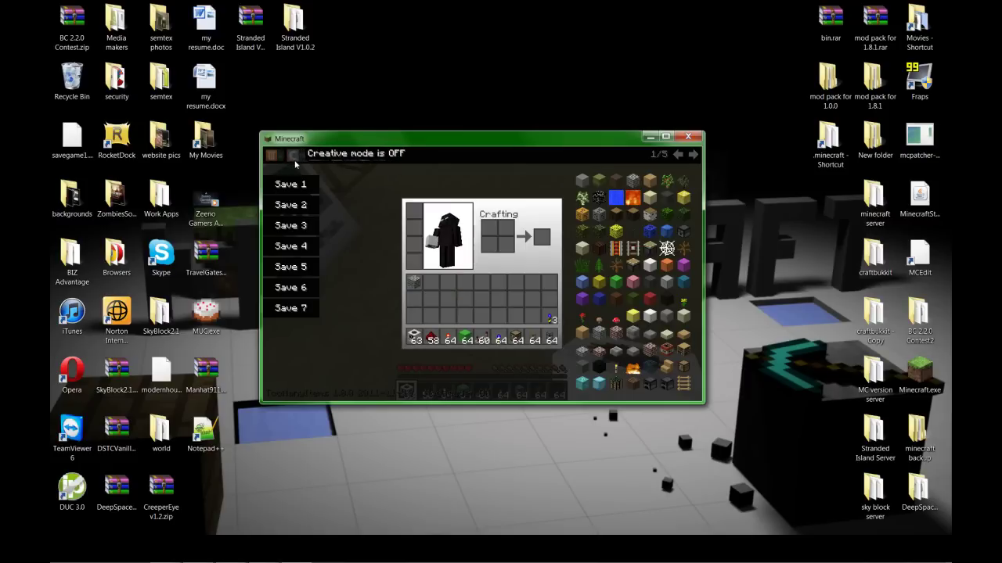
left_click(295, 161)
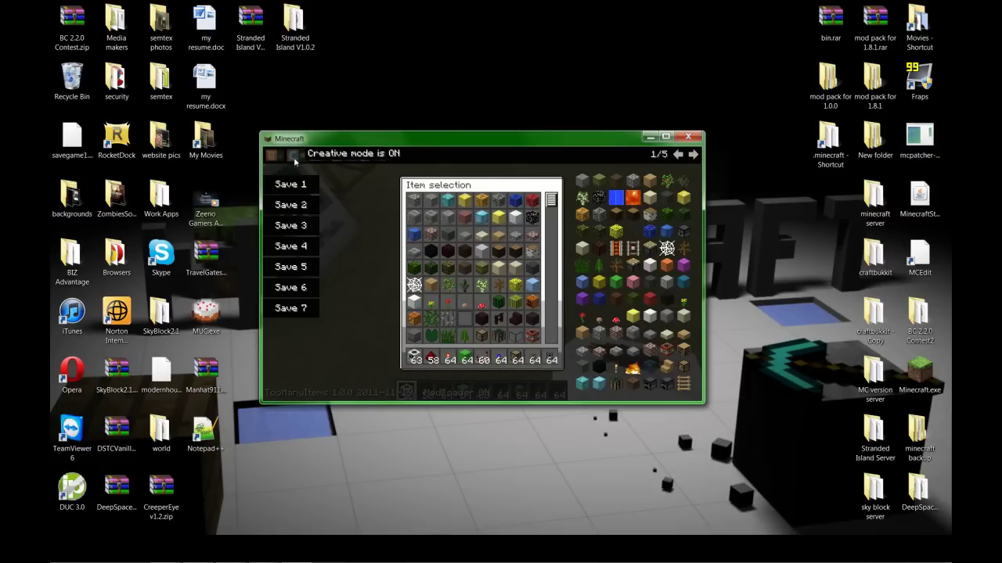
left_click(295, 161)
left_click(295, 160)
left_click(295, 160)
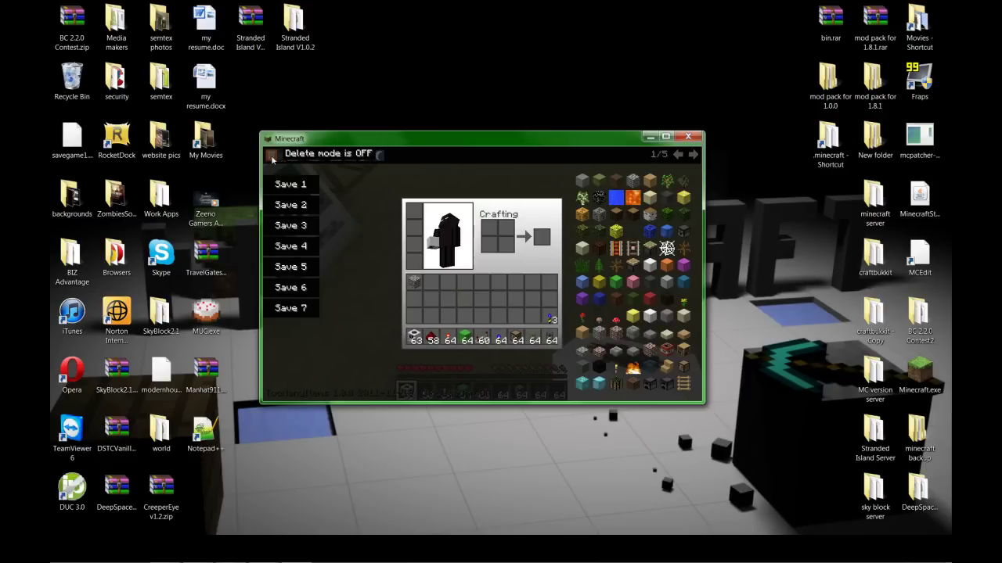
Remove the last four item stacks from the hotbar with TooManyItems delete mode.
left_click(499, 338)
left_click(517, 338)
left_click(533, 338)
left_click(550, 337)
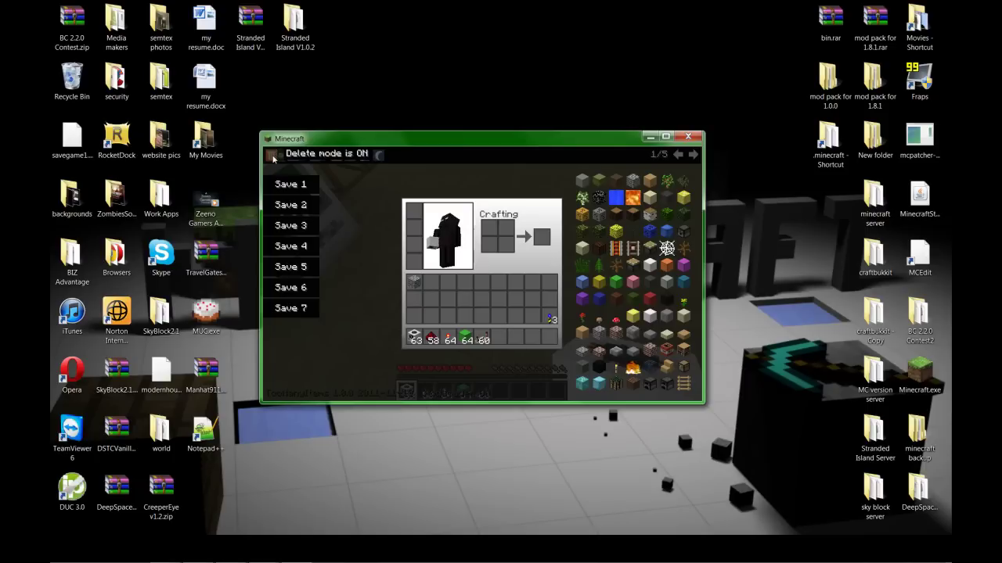
Page back through the TooManyItems list to page 2, examine the BuildCraft blocks such as the Refinery and Tank, and close the inventory.
left_click(678, 156)
left_click(679, 156)
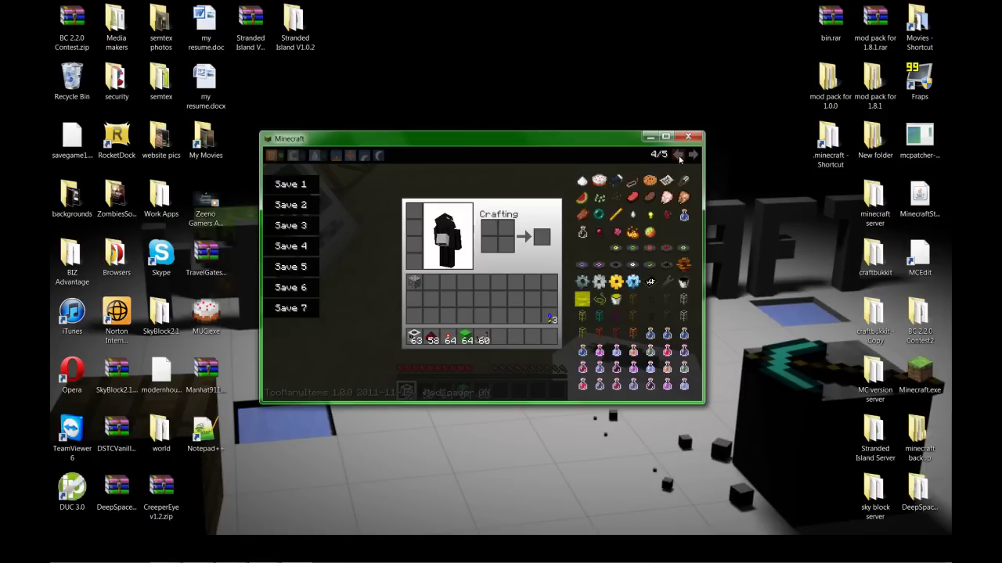
left_click(678, 156)
left_click(678, 155)
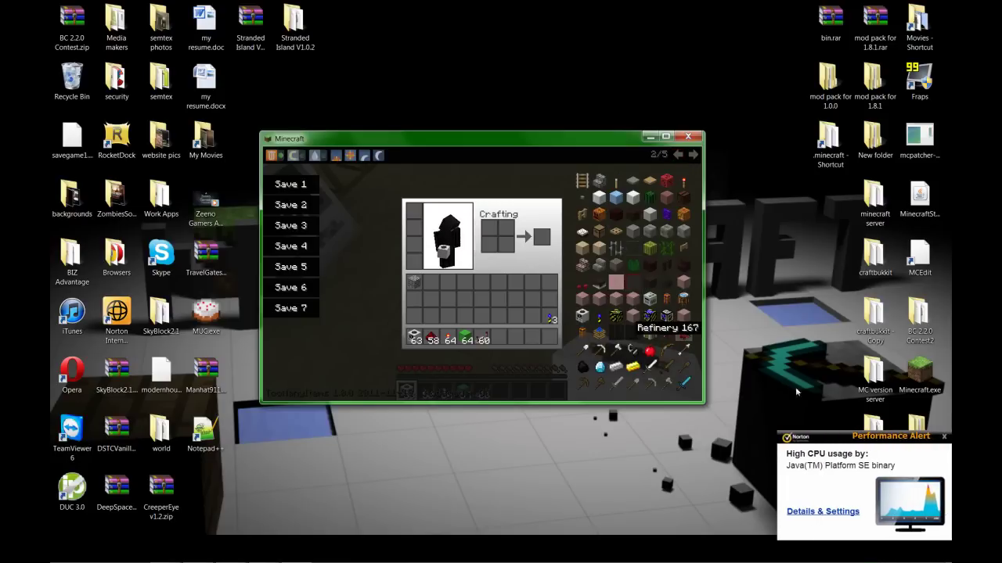
left_click(944, 437)
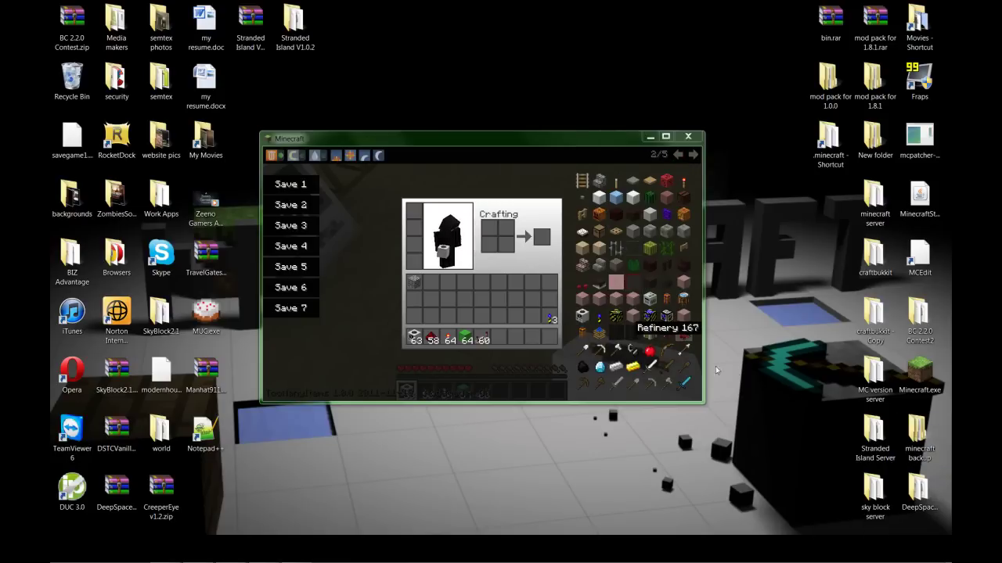
left_click(634, 335)
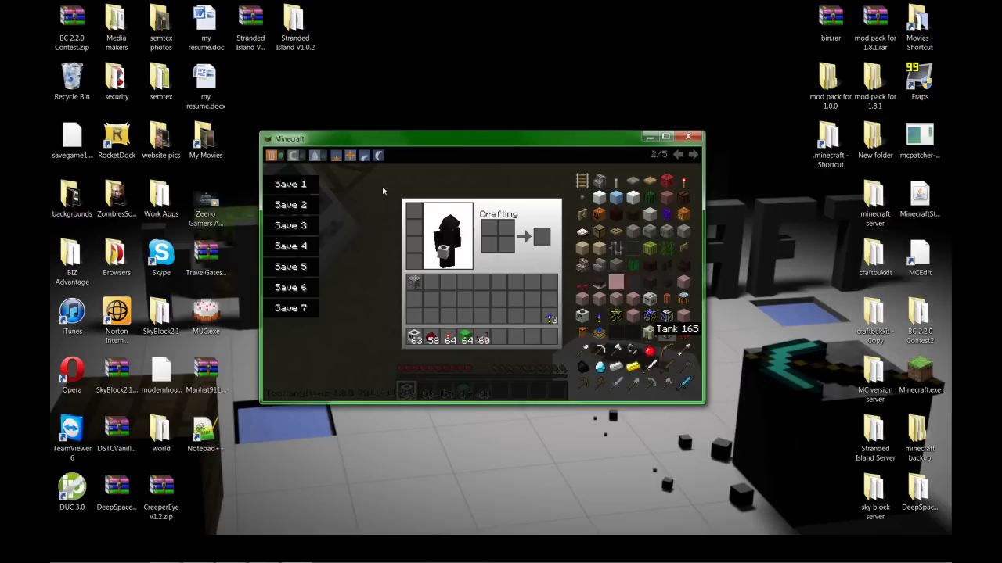
key("e")
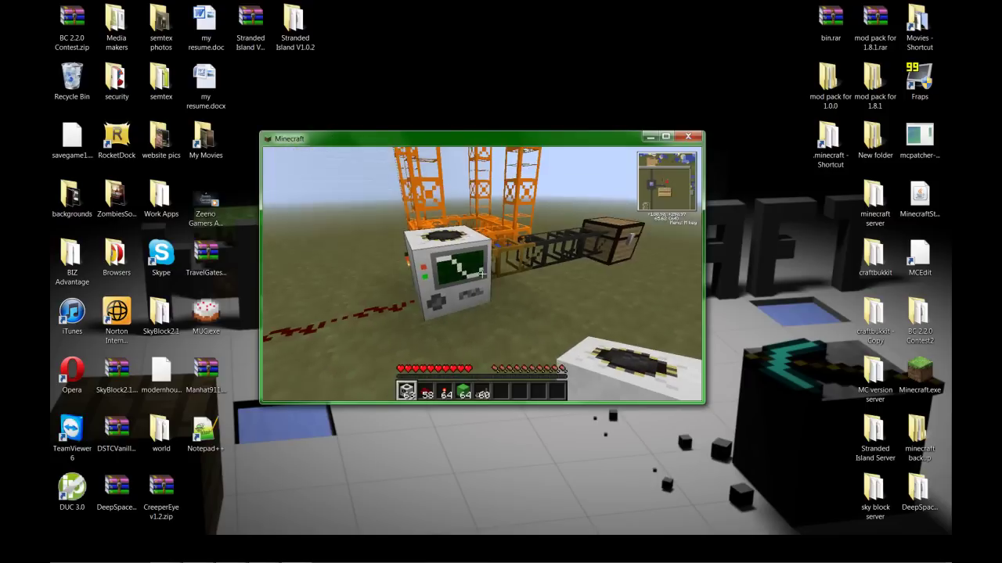
Check the large map, and rebind Rei's Minimap keys: Toggle Zoom to V, Toggle Large Map to B and Set Waypoint to N.
key("x")
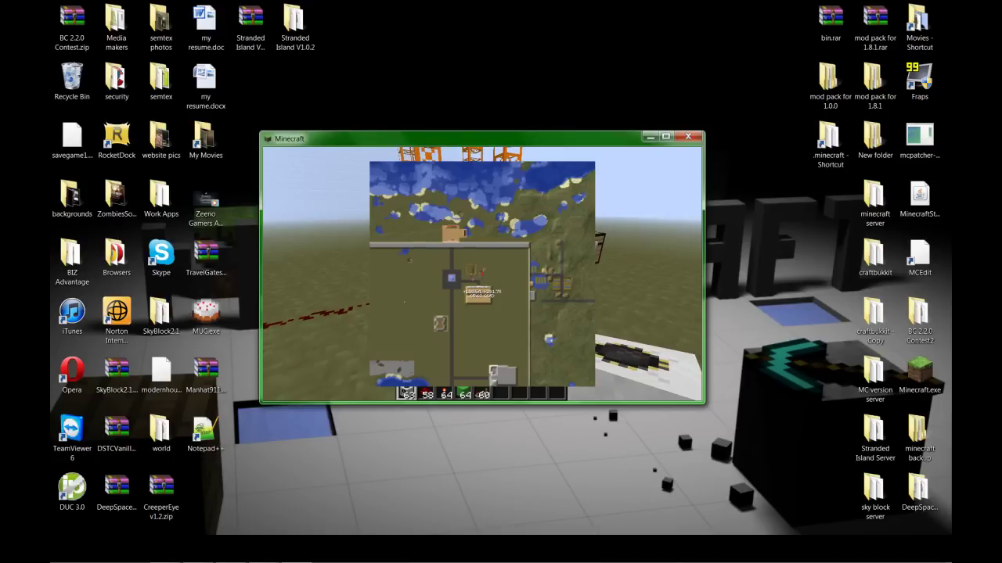
key("m")
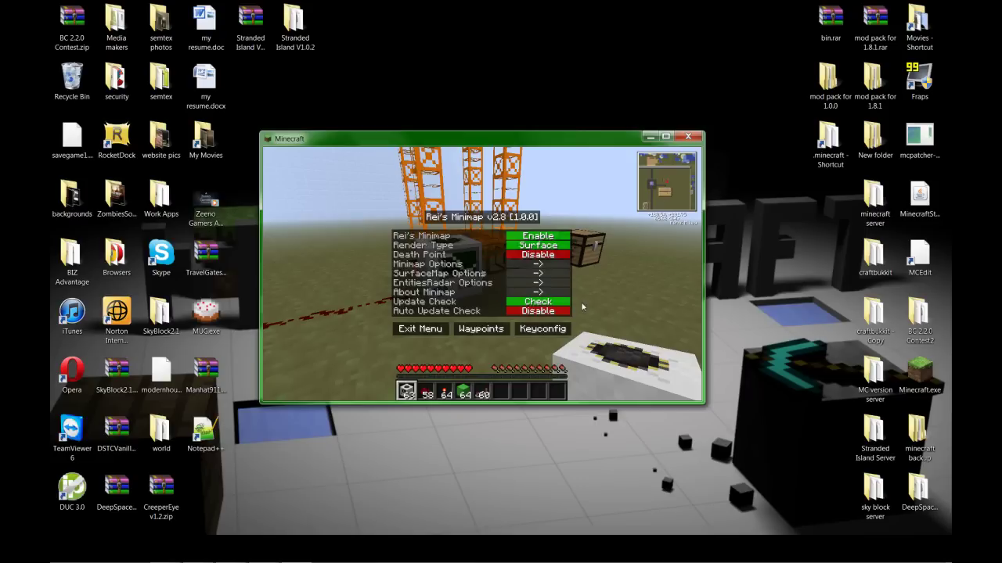
left_click(558, 329)
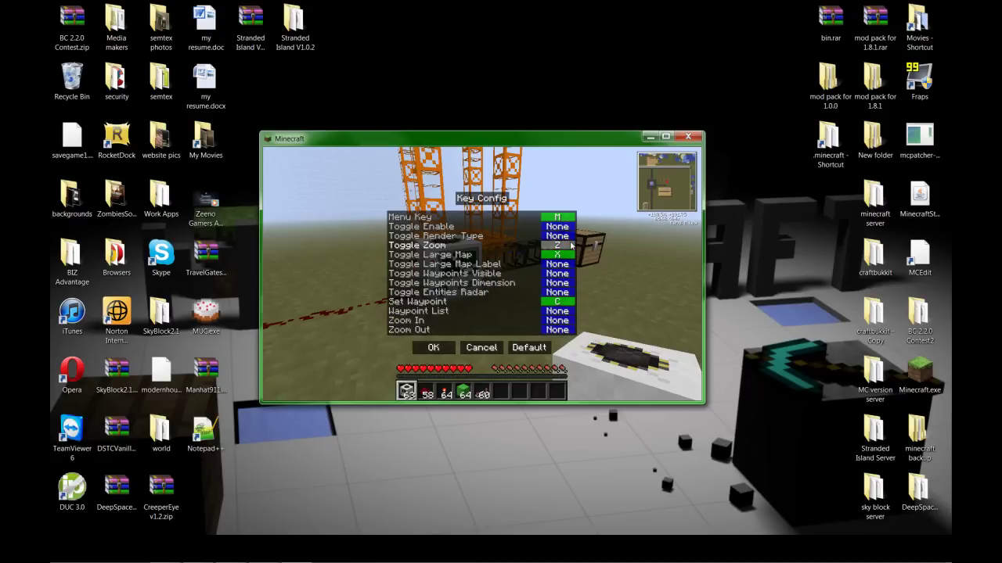
key("v")
left_click(557, 254)
key("b")
left_click(563, 302)
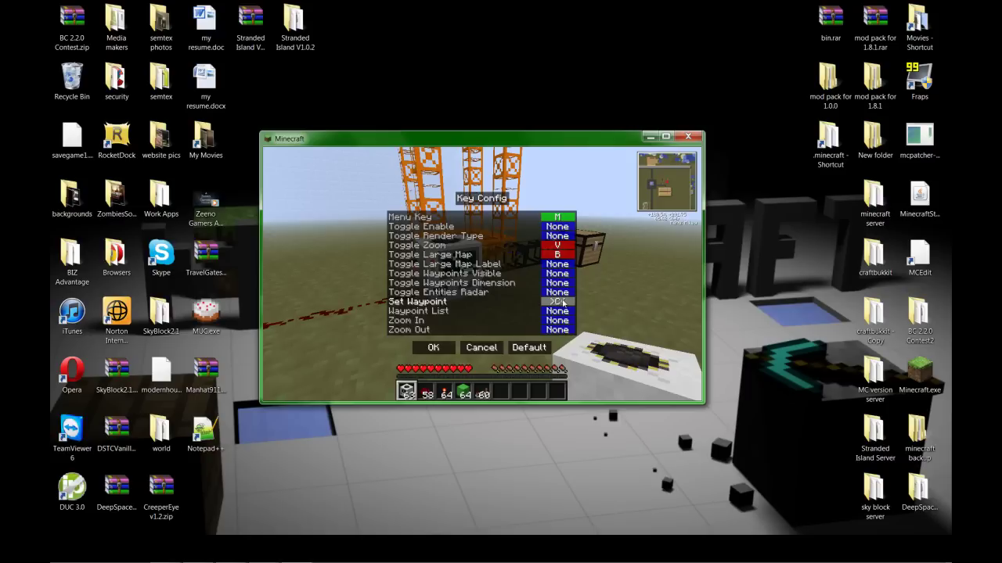
key("n")
key("Escape")
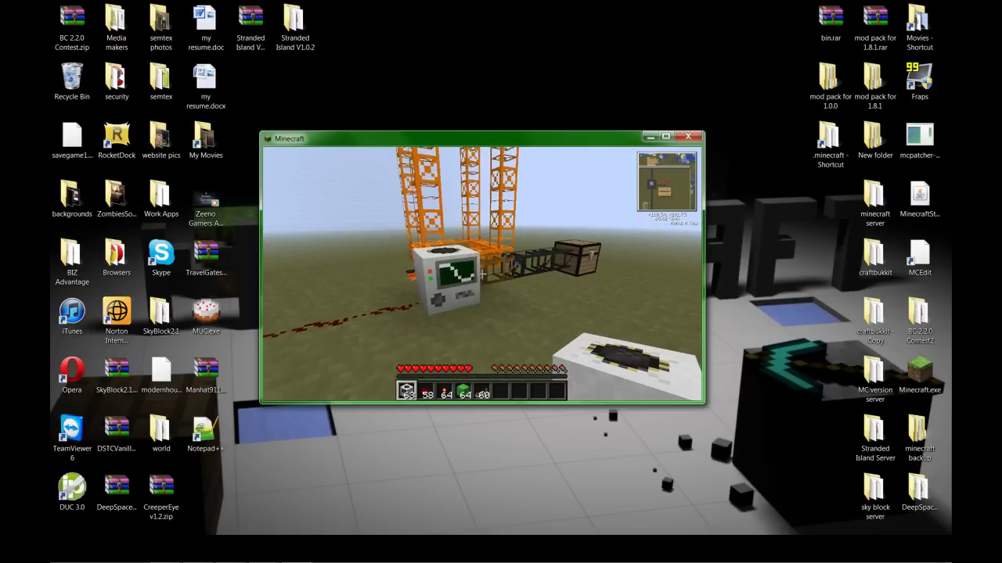
Walk around the BuildCraft quarries and examine the quarry block, pipes, orange frames, chests and redstone repeater circuits.
key("w")
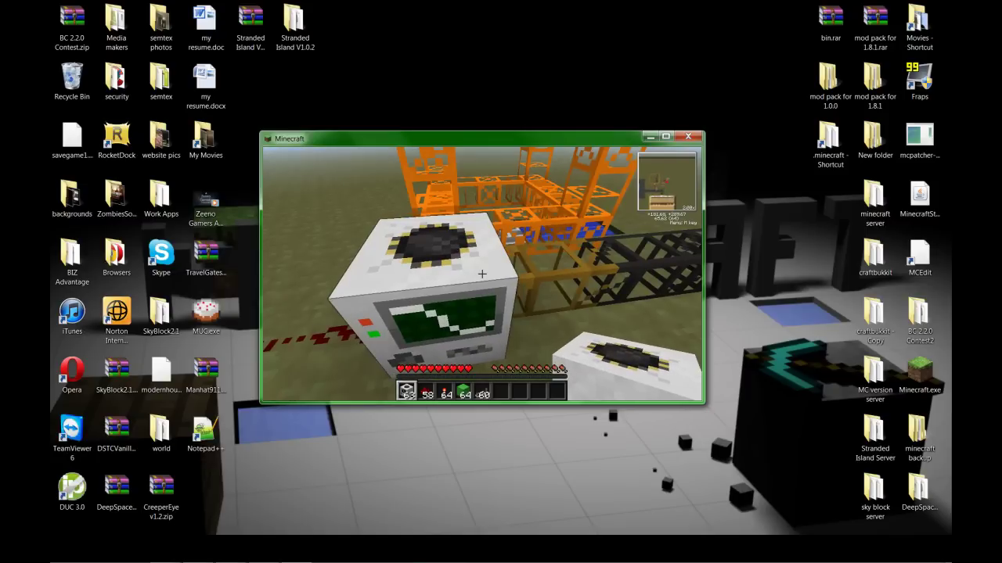
key("w")
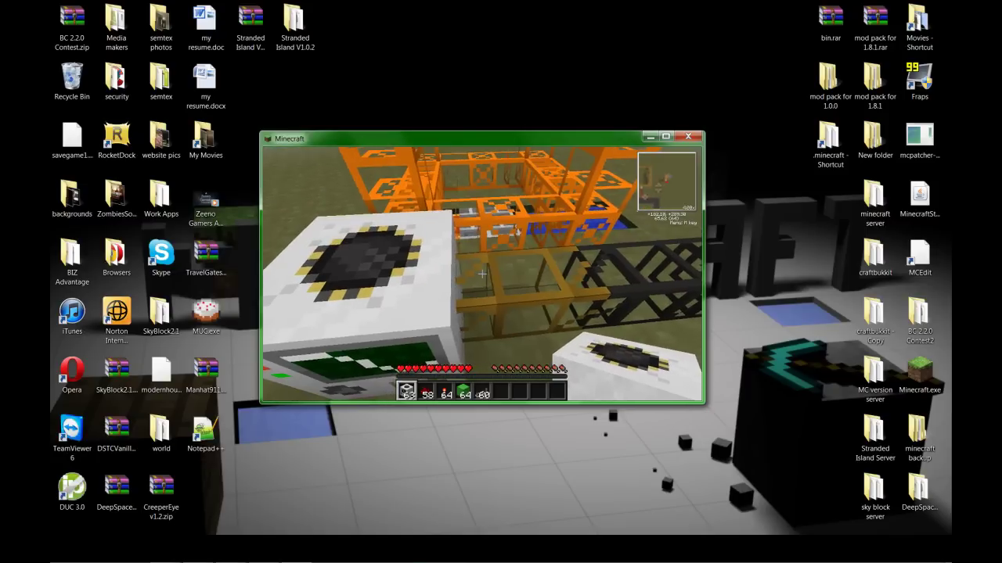
key("w")
key("s")
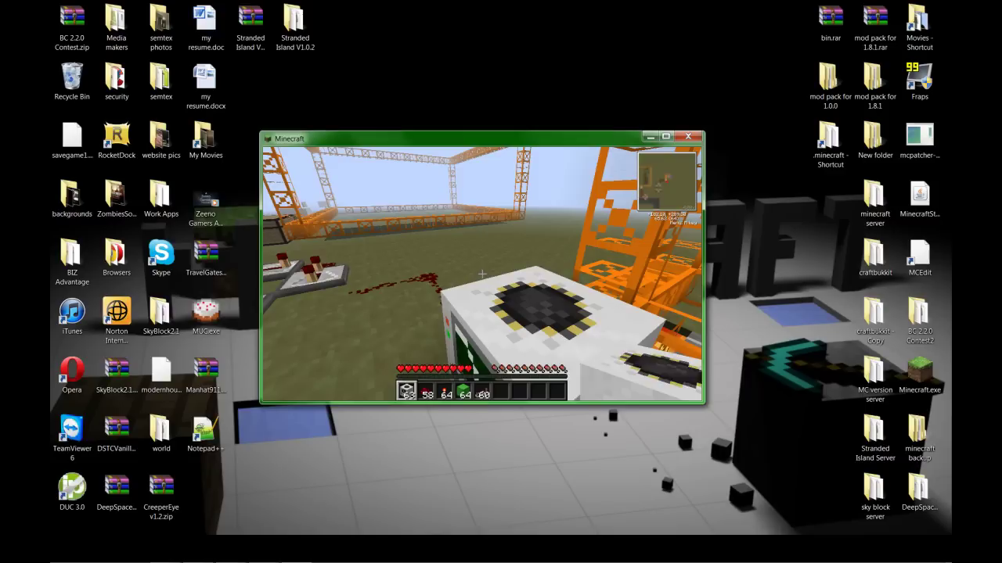
mouse_move(482, 274)
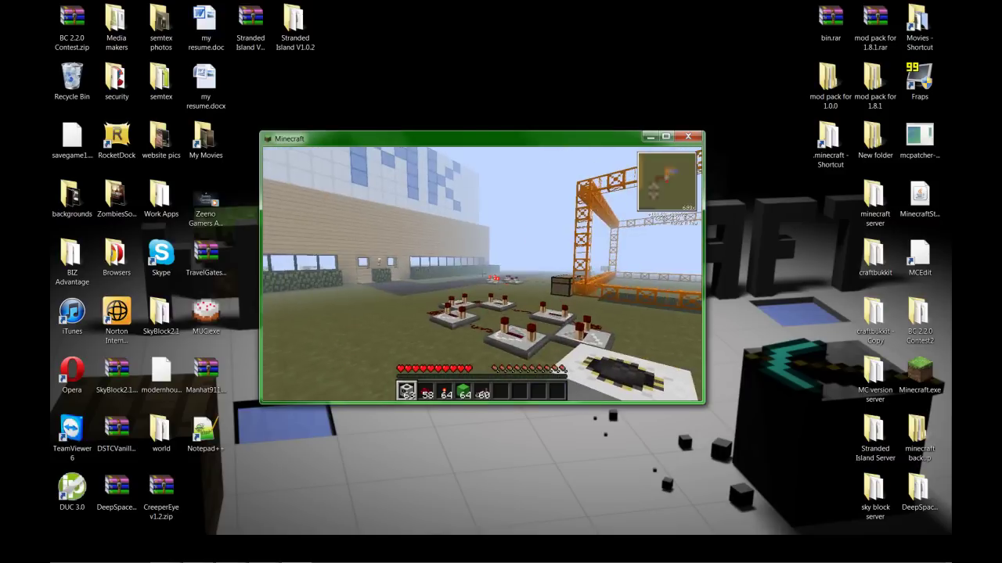
key("w")
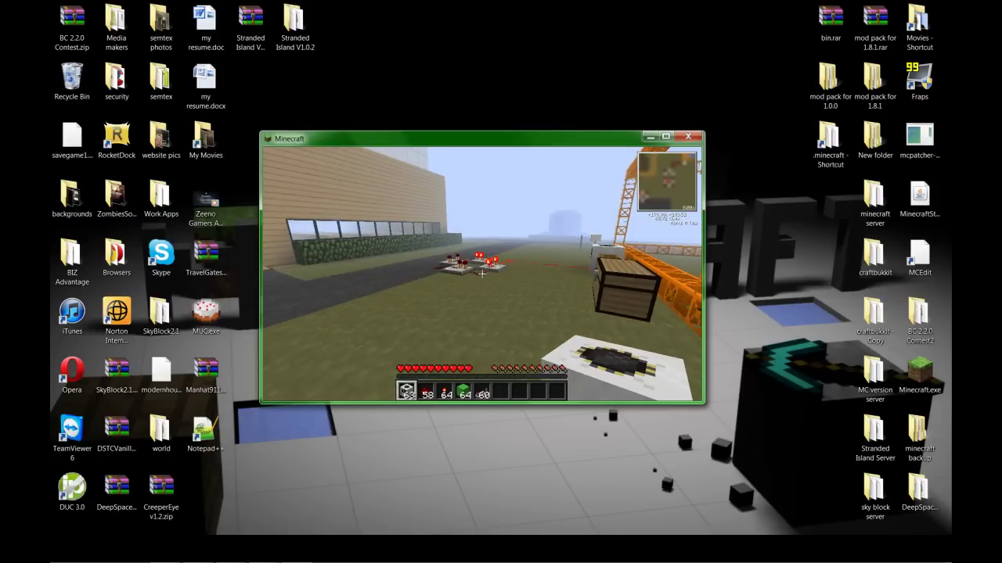
key("w")
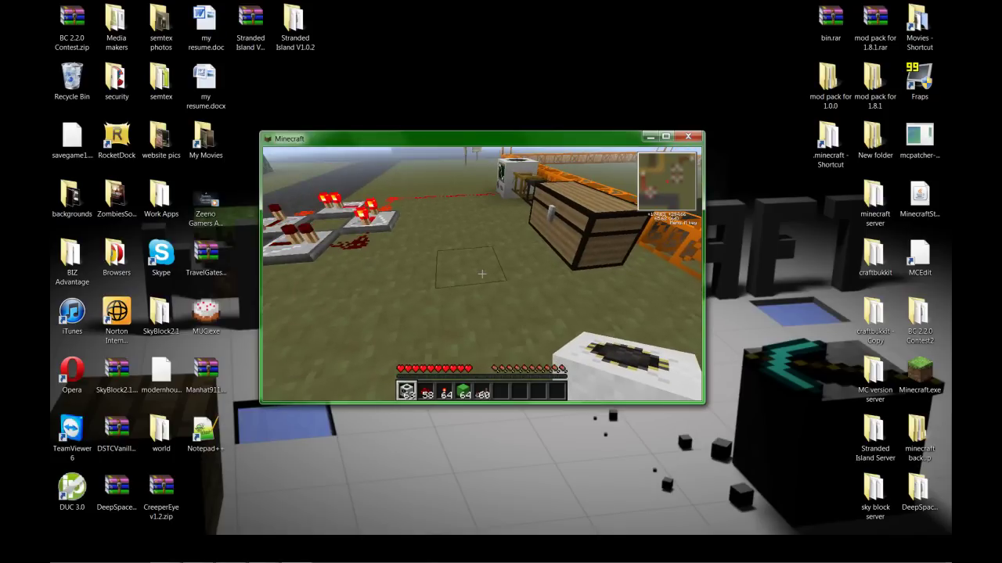
key("s")
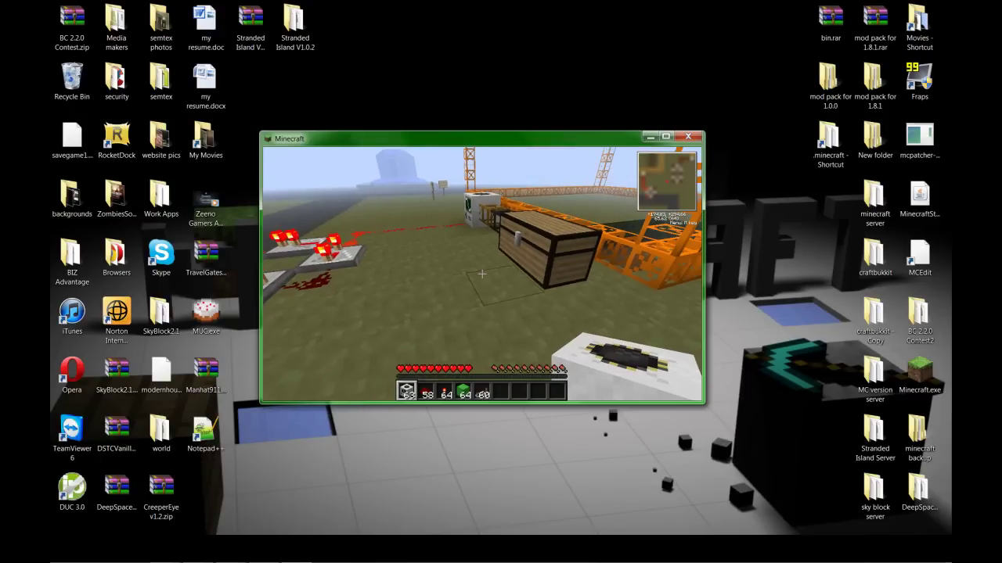
key("s")
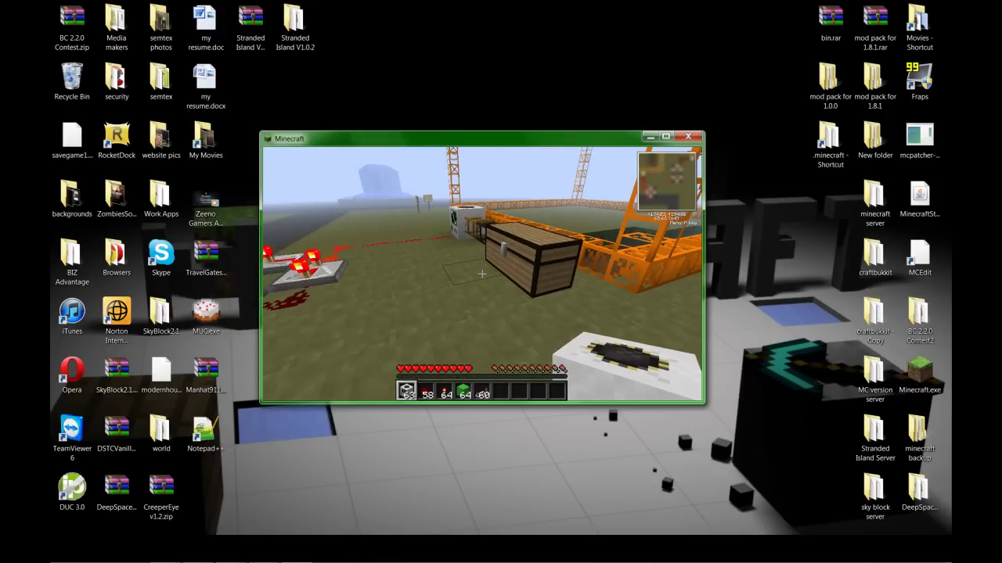
Pause the singleplayer world, close Minecraft, and look over The Zeeno Gamers' uploads on YouTube in Opera.
key("Escape")
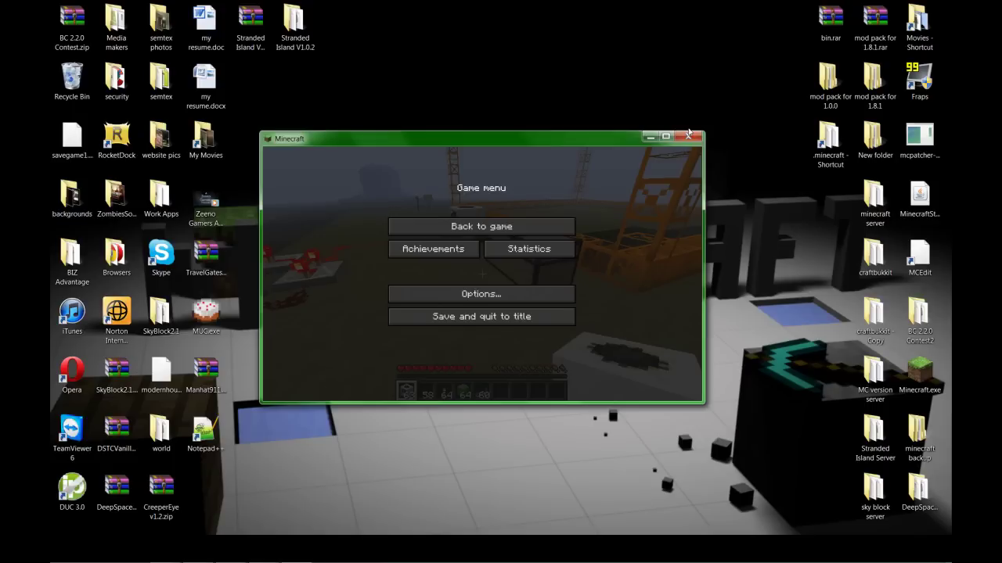
left_click(689, 136)
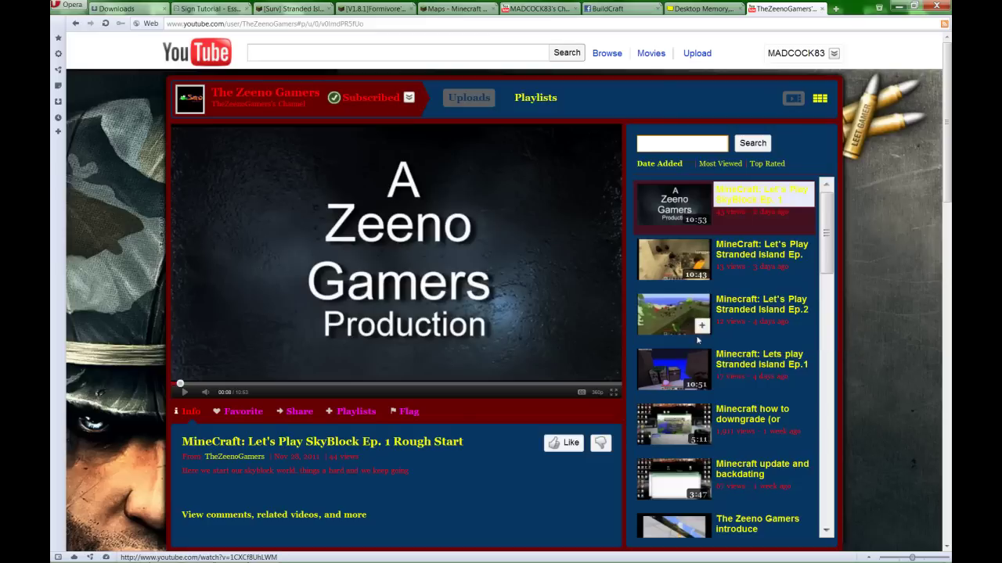
mouse_move(707, 366)
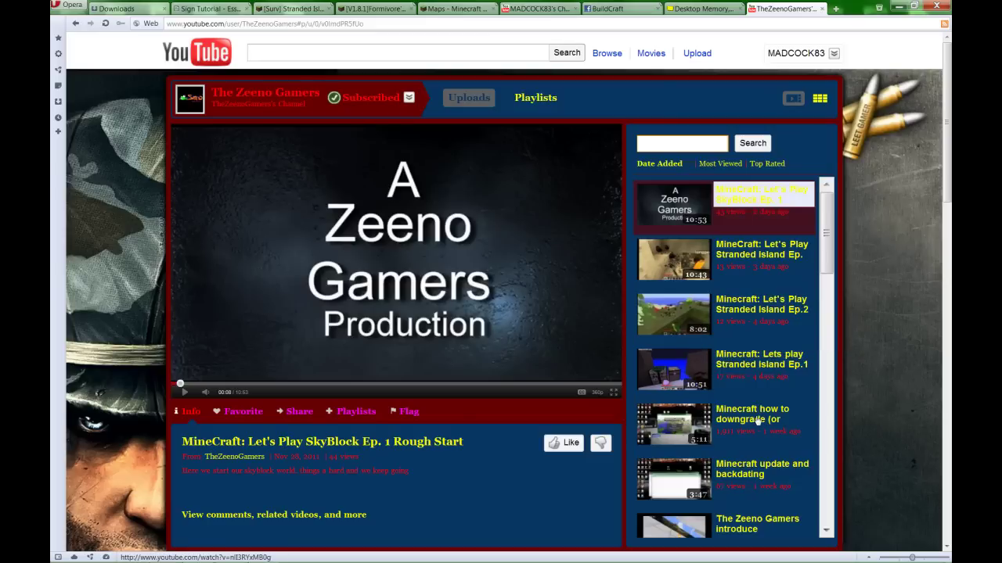